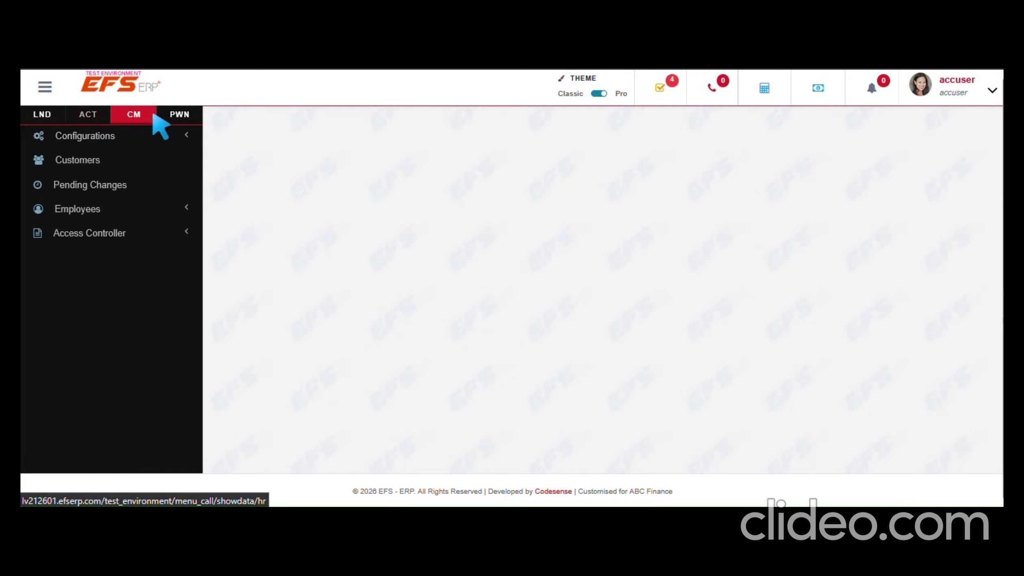
Open the CM customer management module from the sidebar
{"action": "left_click", "coordinate": [95, 162]}
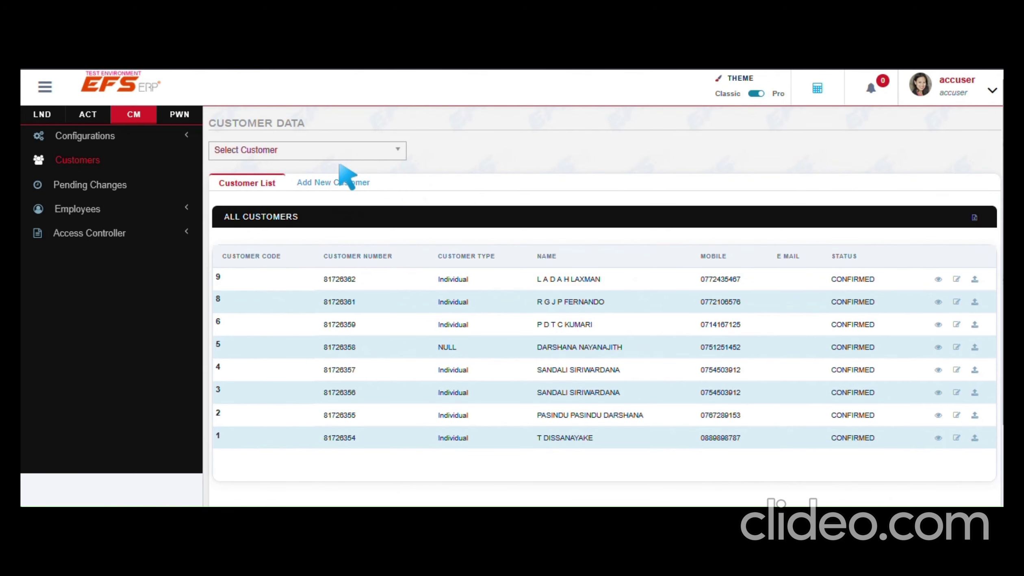
Start a new customer entry from the All Customers list
{"action": "left_click", "coordinate": [341, 185]}
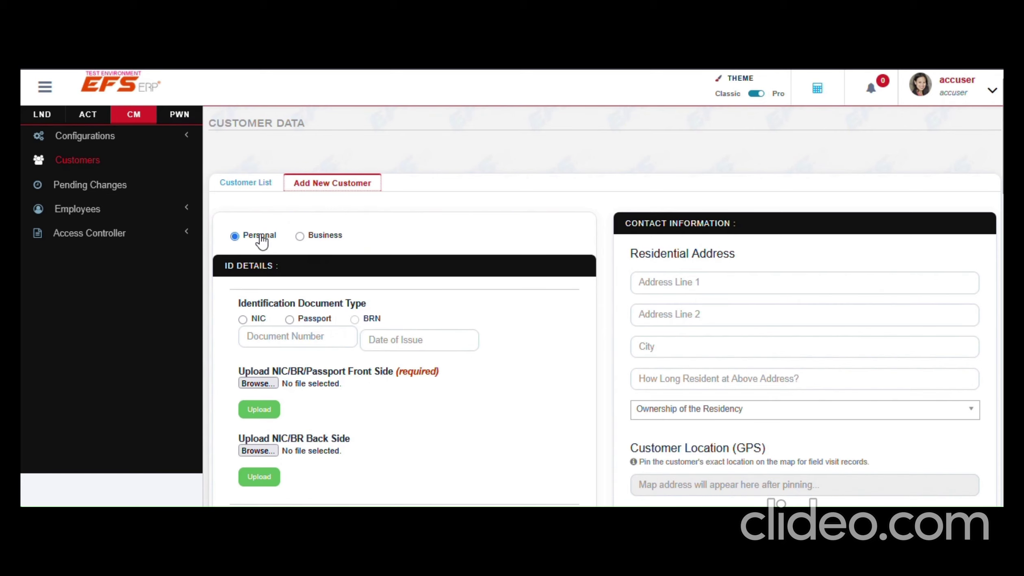
Preview the new customer form with Business selected as customer type
{"action": "left_click", "coordinate": [322, 239]}
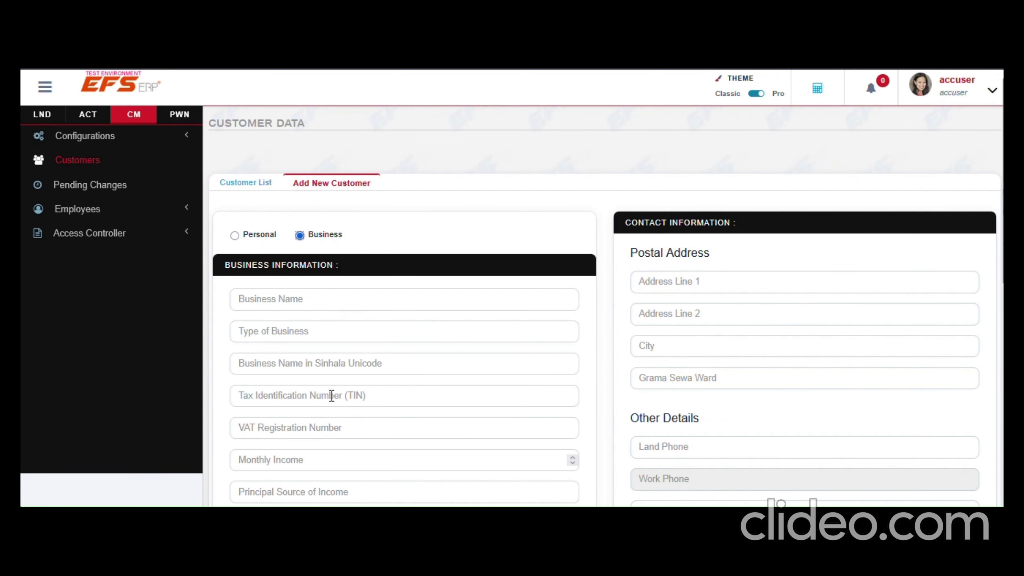
{"action": "scroll", "coordinate": [325, 395], "scroll_direction": "down", "scroll_amount": 5}
{"action": "scroll", "coordinate": [319, 393], "scroll_direction": "down", "scroll_amount": 5}
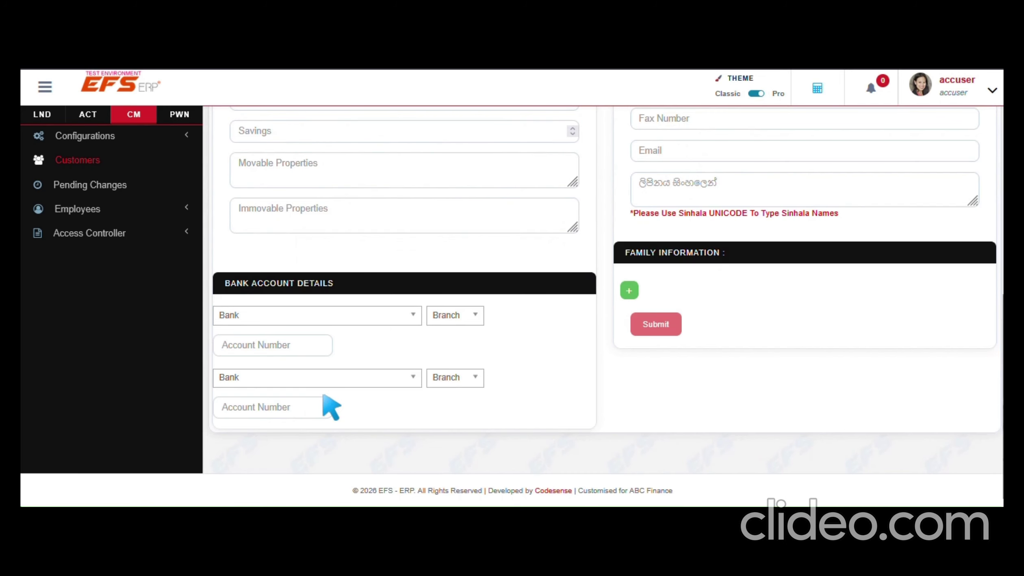
{"action": "scroll", "coordinate": [325, 402], "scroll_direction": "up", "scroll_amount": 10}
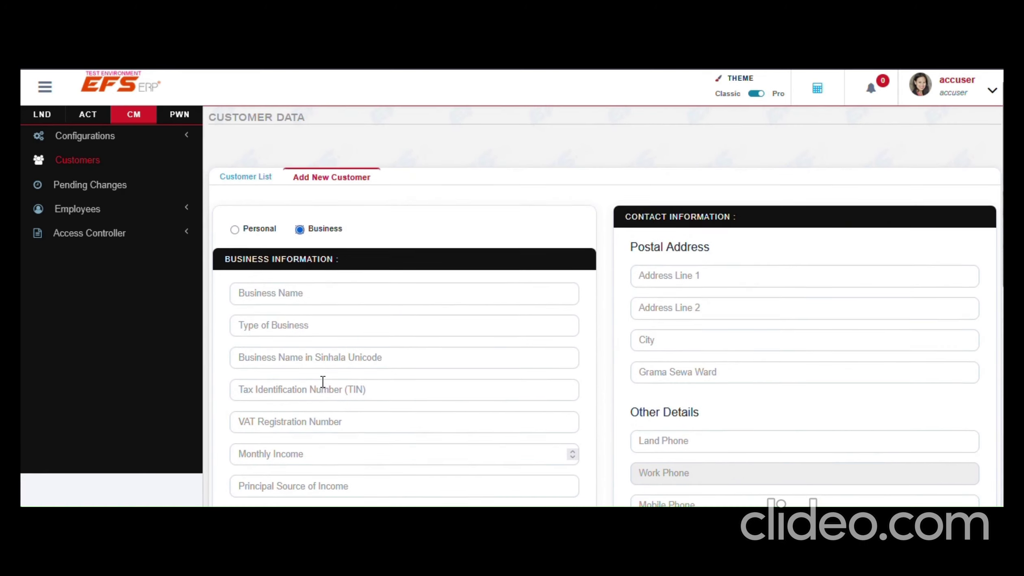
{"action": "scroll", "coordinate": [297, 358], "scroll_direction": "down", "scroll_amount": 5}
{"action": "scroll", "coordinate": [484, 361], "scroll_direction": "down", "scroll_amount": 5}
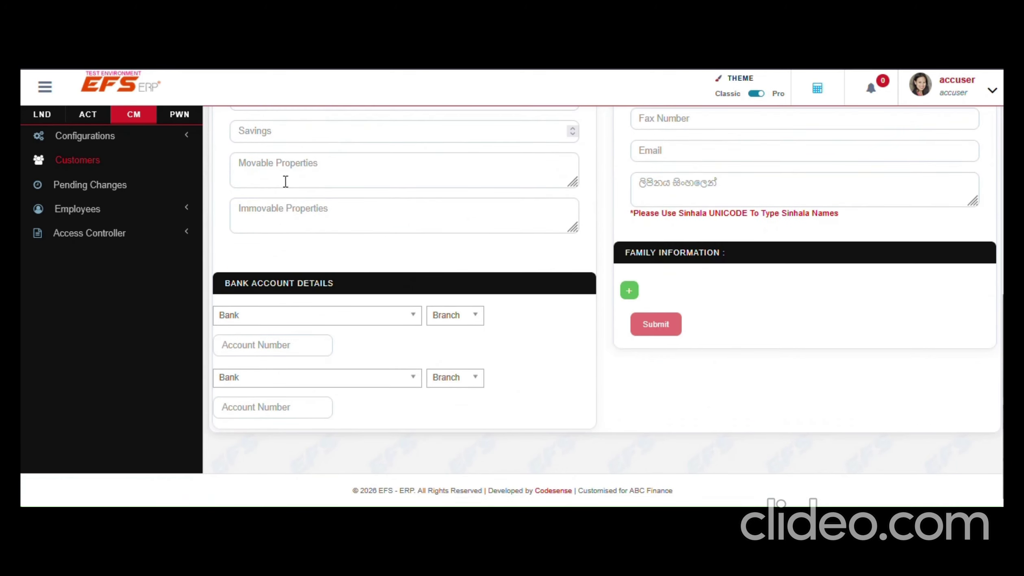
{"action": "scroll", "coordinate": [642, 338], "scroll_direction": "up", "scroll_amount": 10}
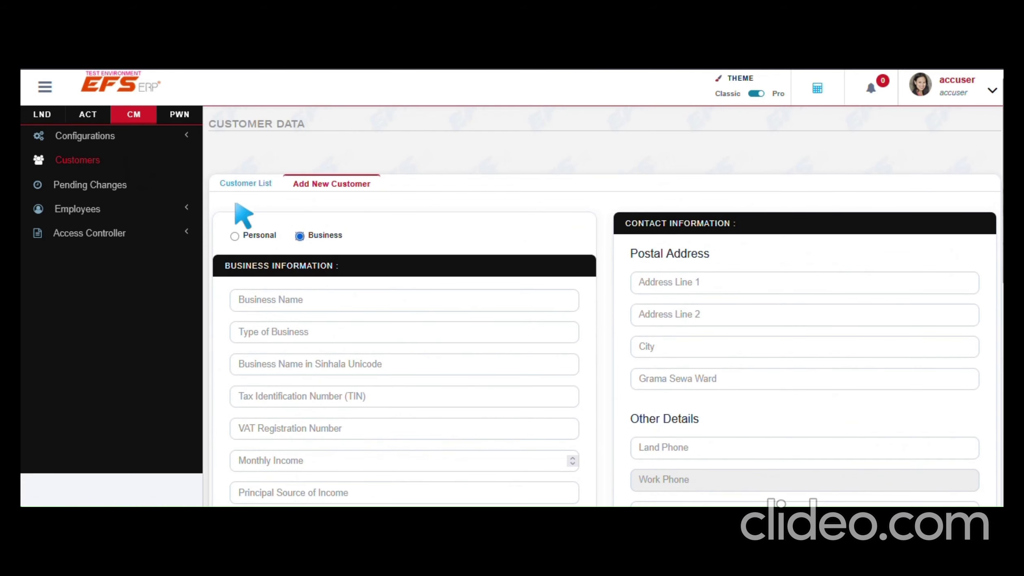
Switch the customer type back to Personal and choose NIC as document type
{"action": "left_click", "coordinate": [255, 238]}
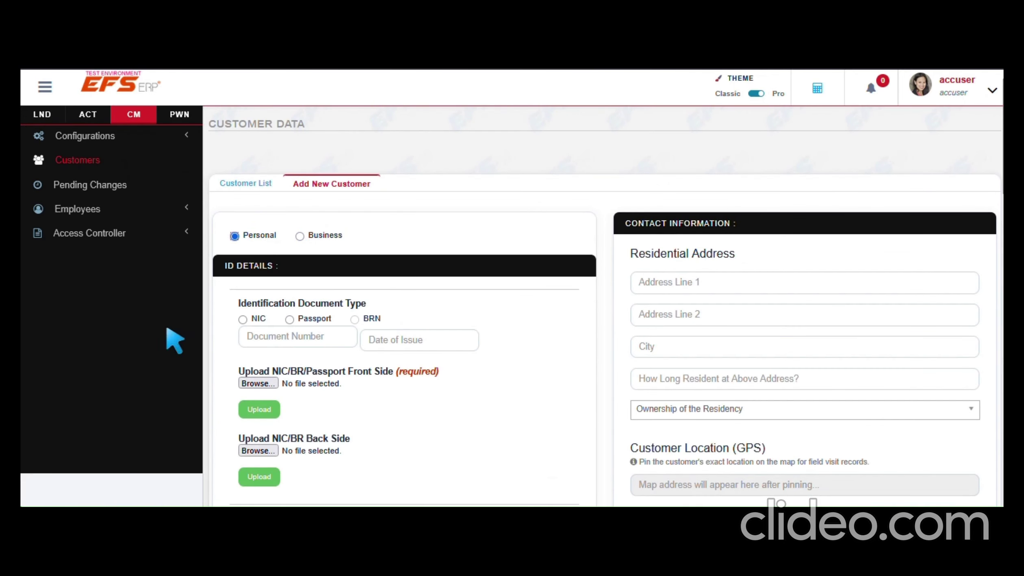
{"action": "scroll", "coordinate": [350, 285], "scroll_direction": "down", "scroll_amount": 2}
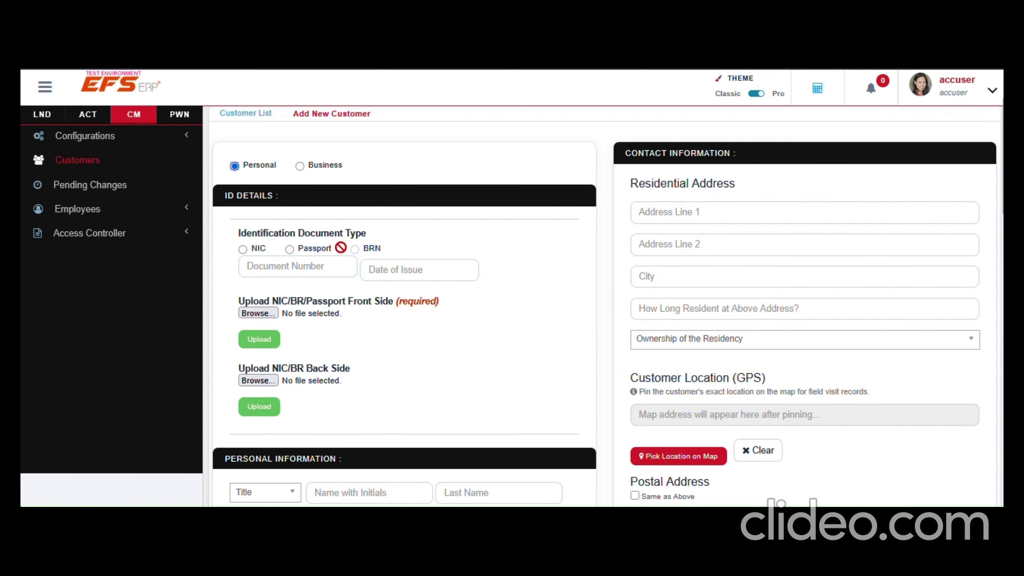
{"action": "left_click", "coordinate": [259, 249]}
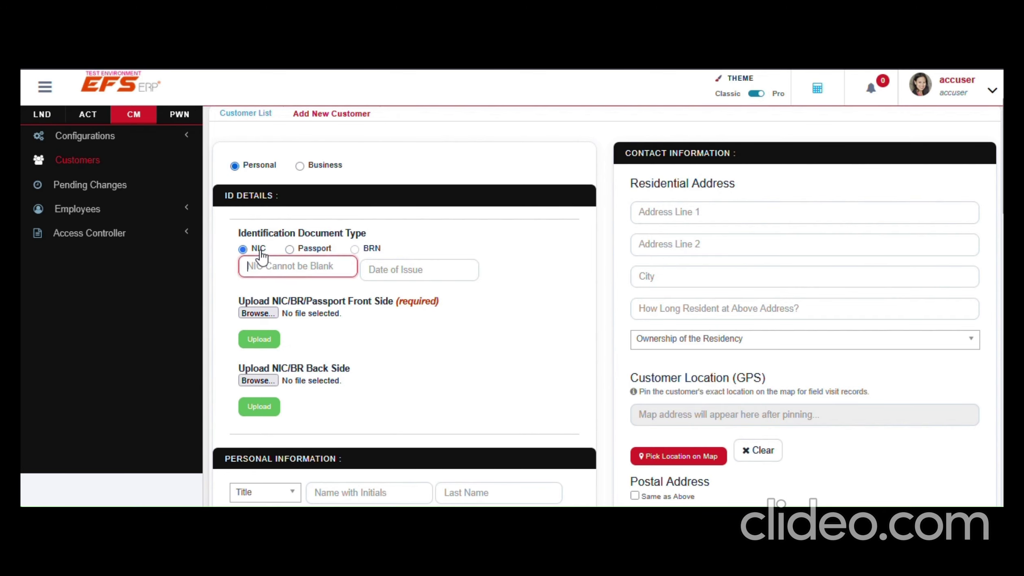
Enter the customer's NIC number as the document number
{"action": "type", "text": "18"}
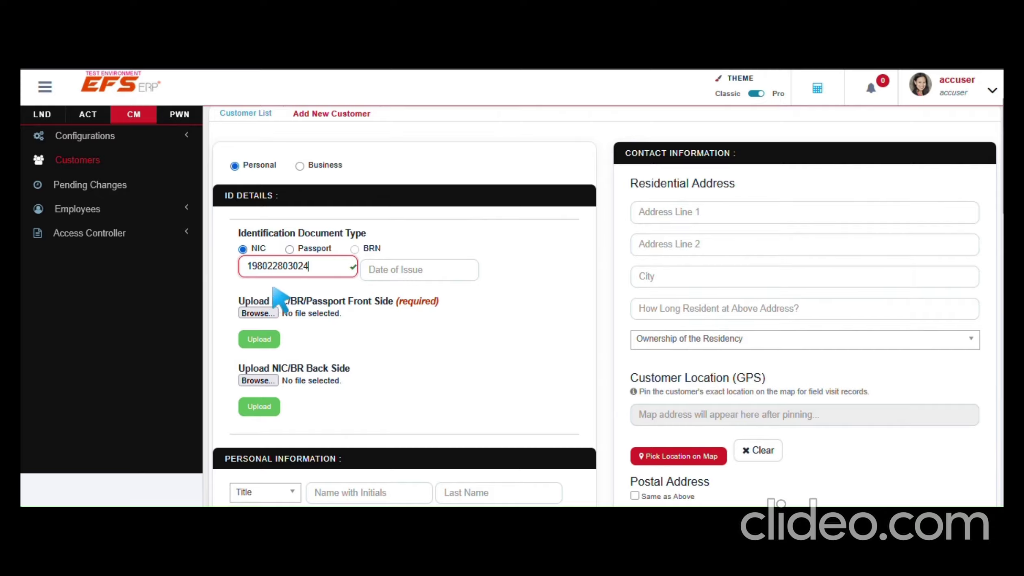
{"action": "left_click", "coordinate": [466, 334]}
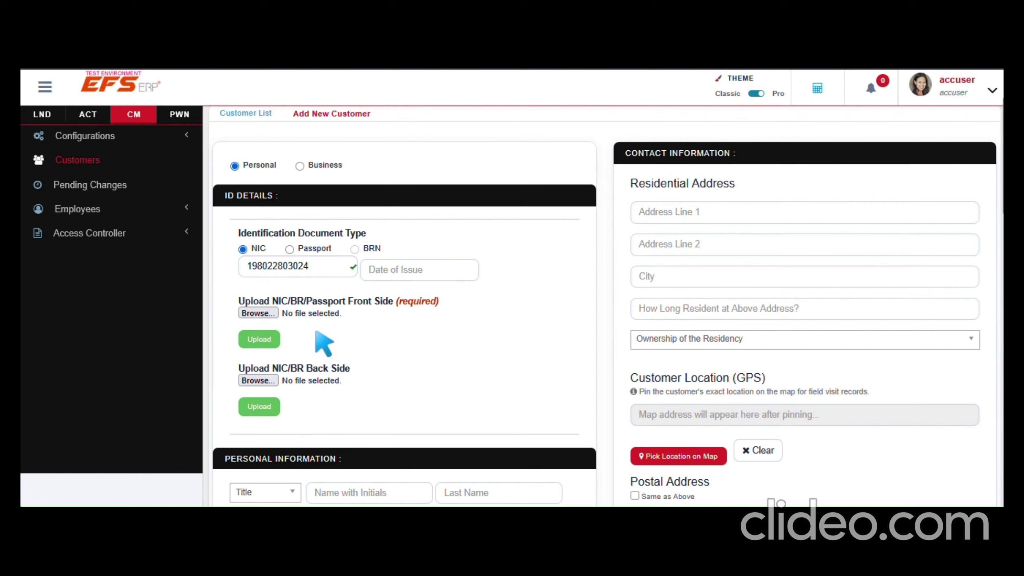
{"action": "left_click", "coordinate": [256, 314]}
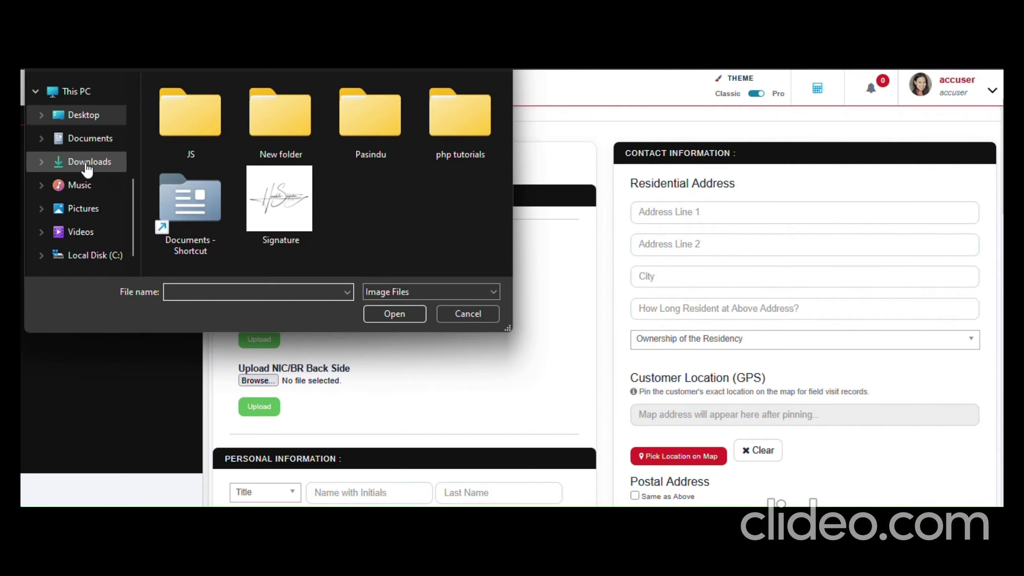
Upload NIC.jpg from Downloads as the ID front-side image
{"action": "left_click", "coordinate": [89, 162]}
{"action": "left_click", "coordinate": [221, 139]}
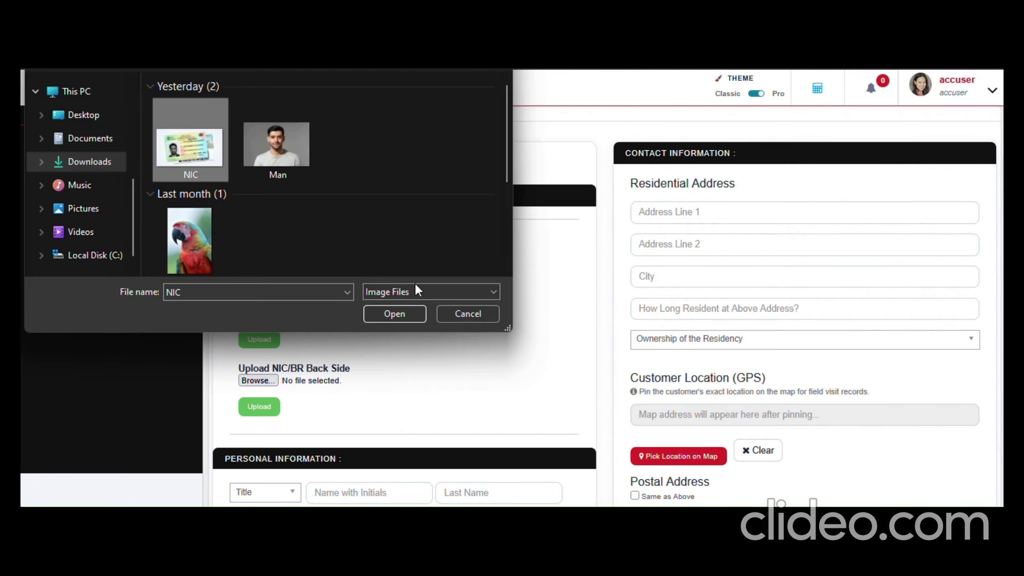
{"action": "left_click", "coordinate": [410, 319]}
{"action": "left_click", "coordinate": [261, 340]}
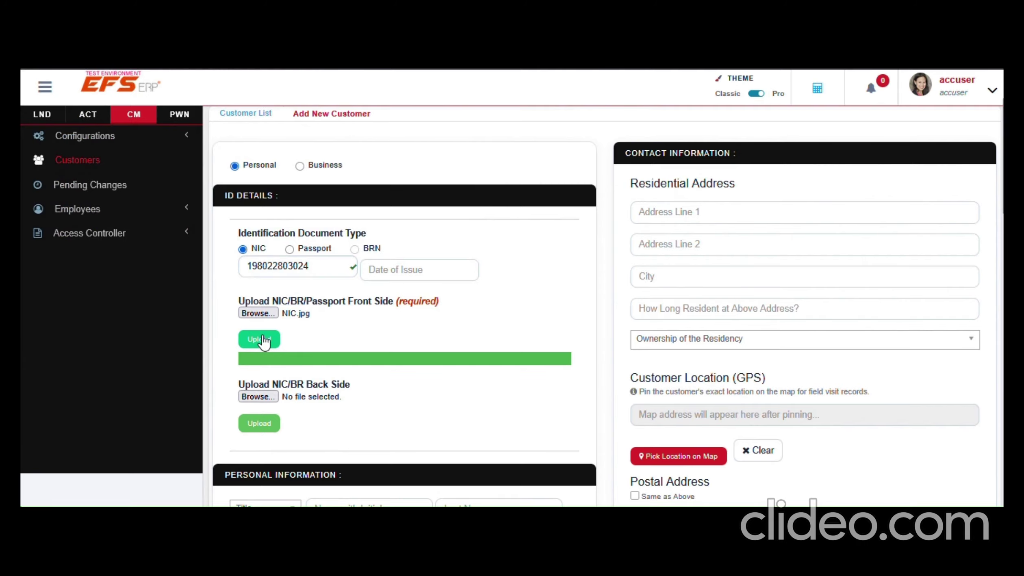
{"action": "scroll", "coordinate": [321, 349], "scroll_direction": "down", "scroll_amount": 2}
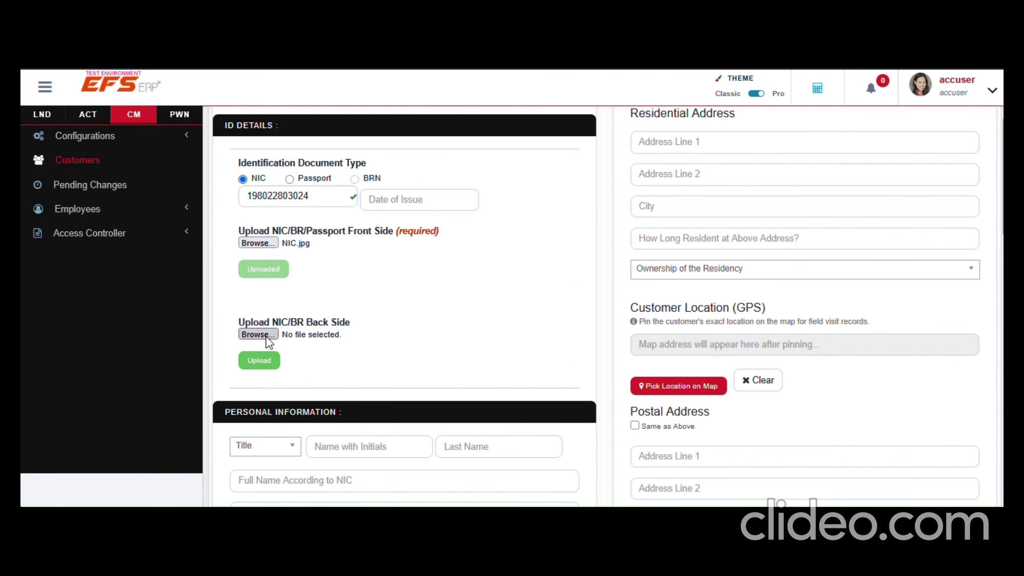
Attach and upload NIC.jpg as the ID back-side image
{"action": "left_click", "coordinate": [267, 337]}
{"action": "left_click", "coordinate": [193, 150]}
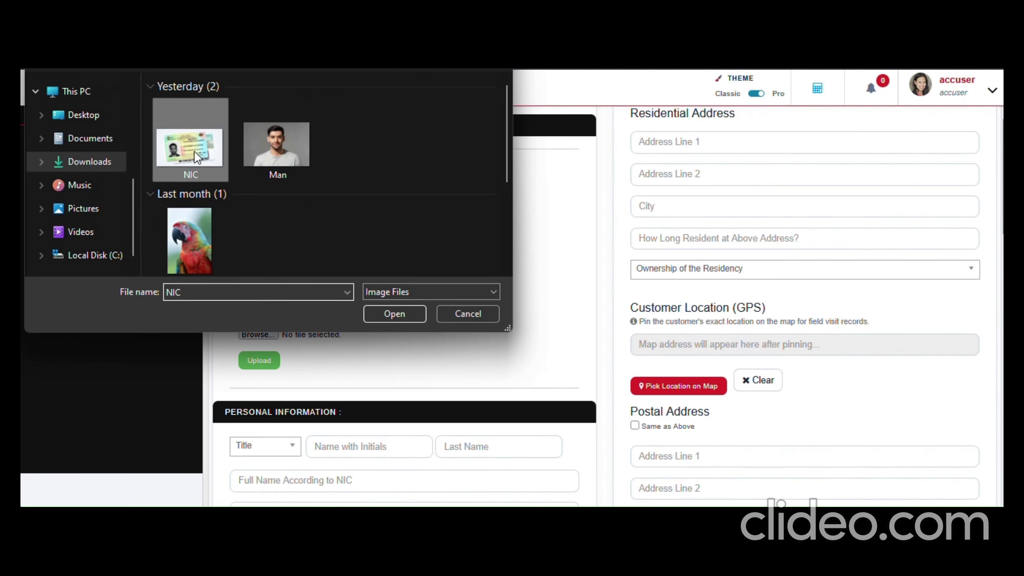
{"action": "left_click", "coordinate": [394, 314]}
{"action": "scroll", "coordinate": [349, 409], "scroll_direction": "down", "scroll_amount": 4}
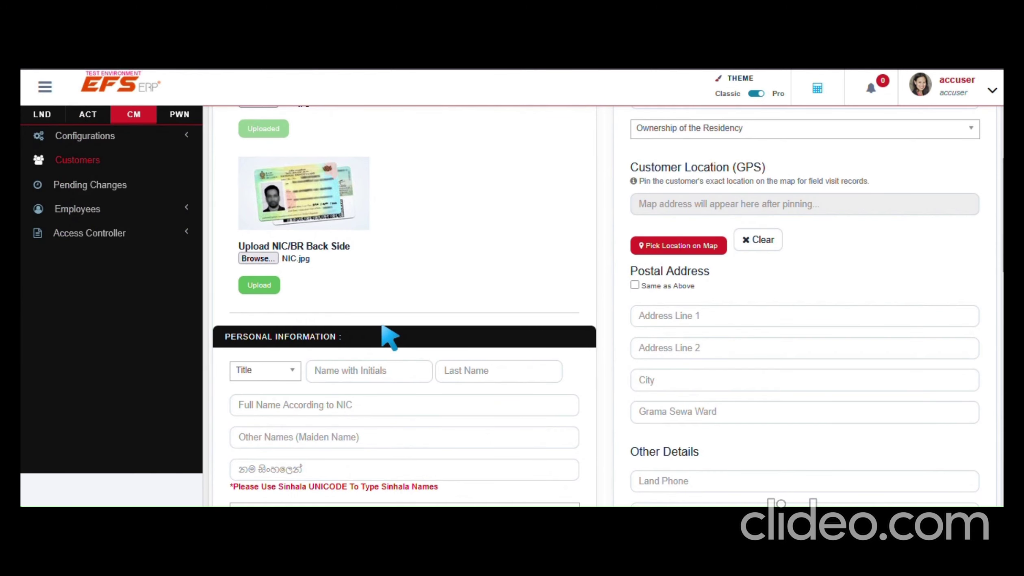
{"action": "scroll", "coordinate": [389, 334], "scroll_direction": "down", "scroll_amount": 2}
{"action": "left_click", "coordinate": [258, 216]}
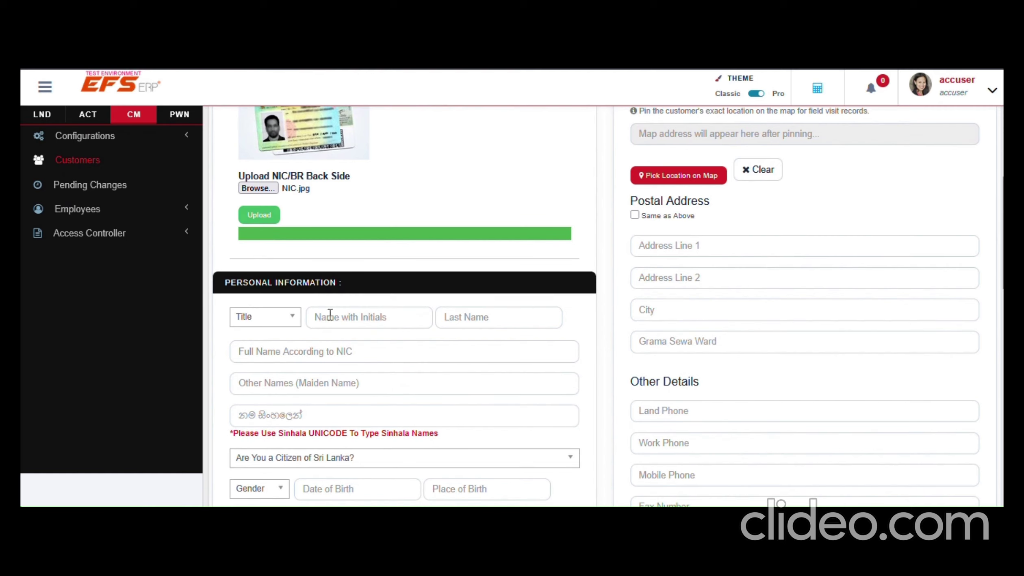
Set the title to Mr and enter the customer's full name according to NIC
{"action": "scroll", "coordinate": [304, 275], "scroll_direction": "down", "scroll_amount": 4}
{"action": "scroll", "coordinate": [355, 271], "scroll_direction": "up", "scroll_amount": 5}
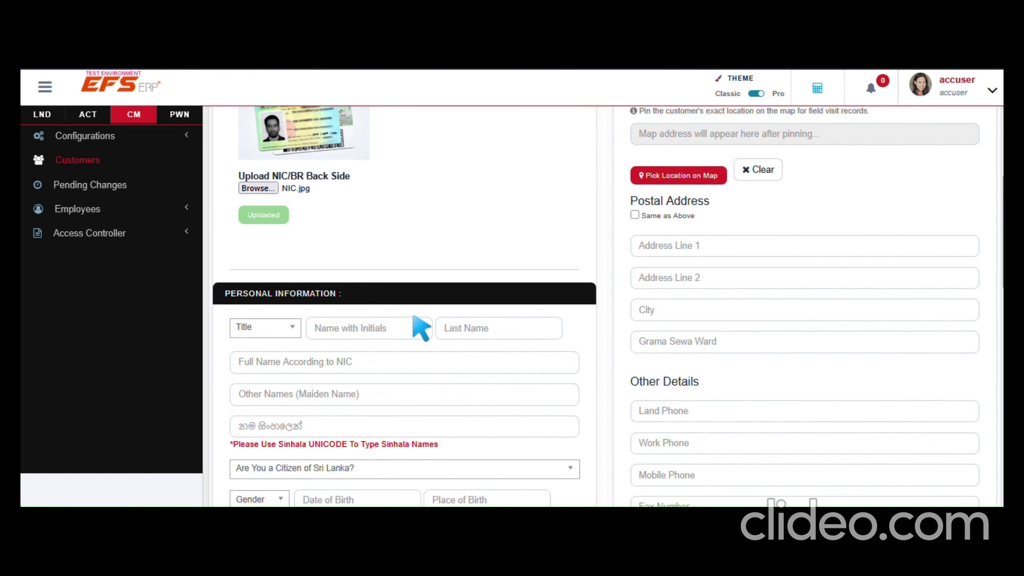
{"action": "scroll", "coordinate": [261, 318], "scroll_direction": "down", "scroll_amount": 4}
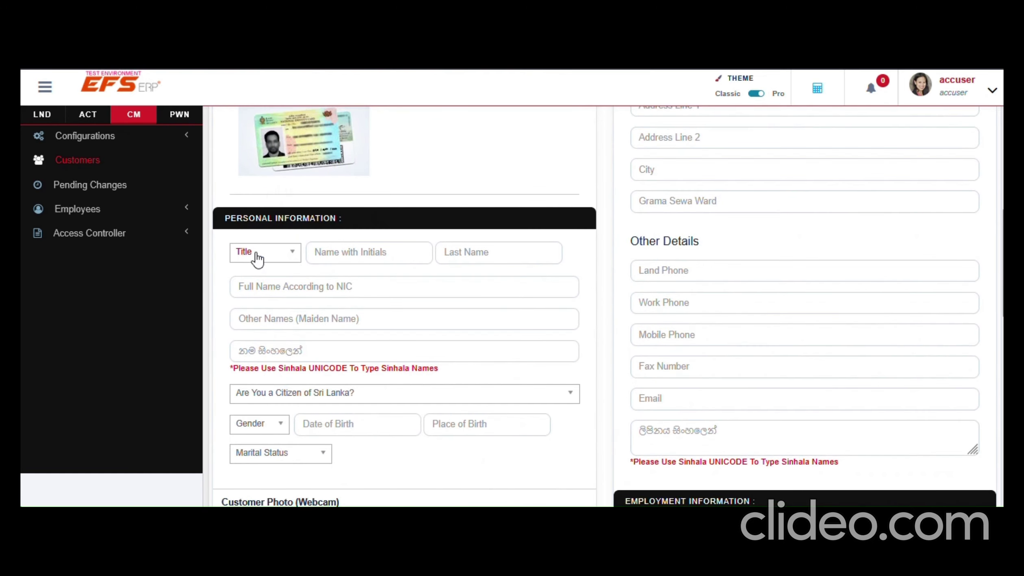
{"action": "left_click", "coordinate": [257, 258]}
{"action": "left_click", "coordinate": [252, 308]}
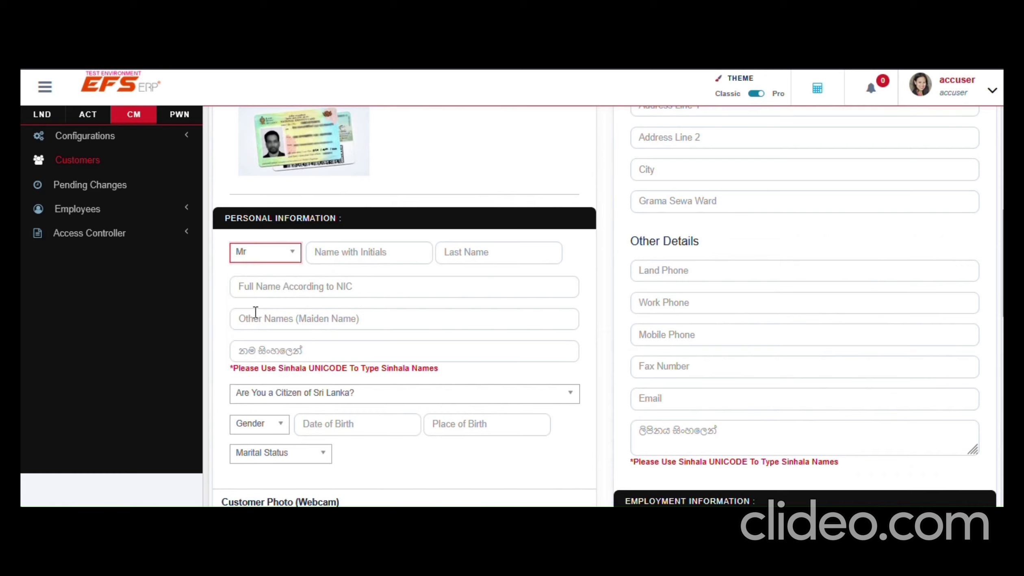
{"action": "left_click", "coordinate": [256, 291]}
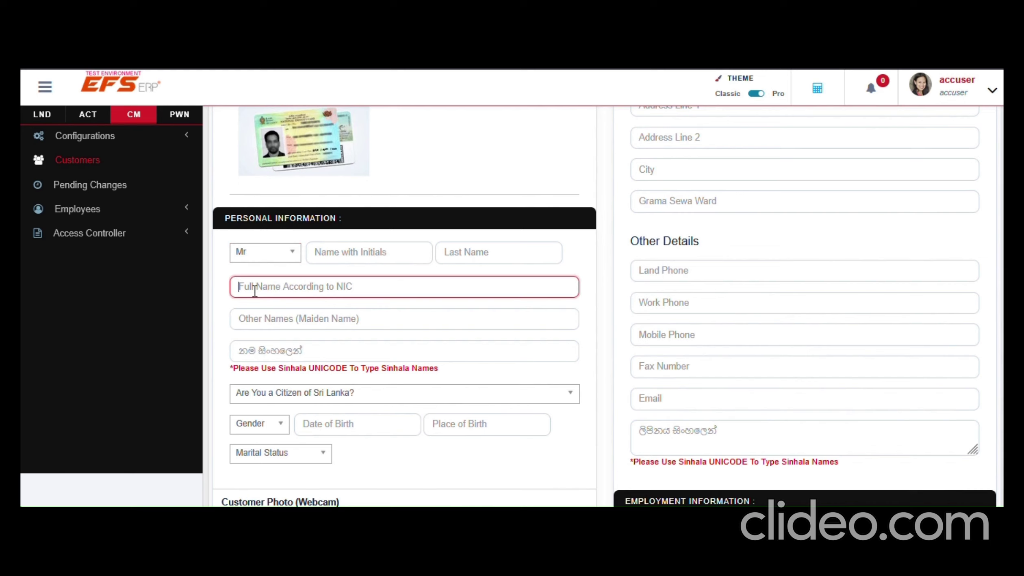
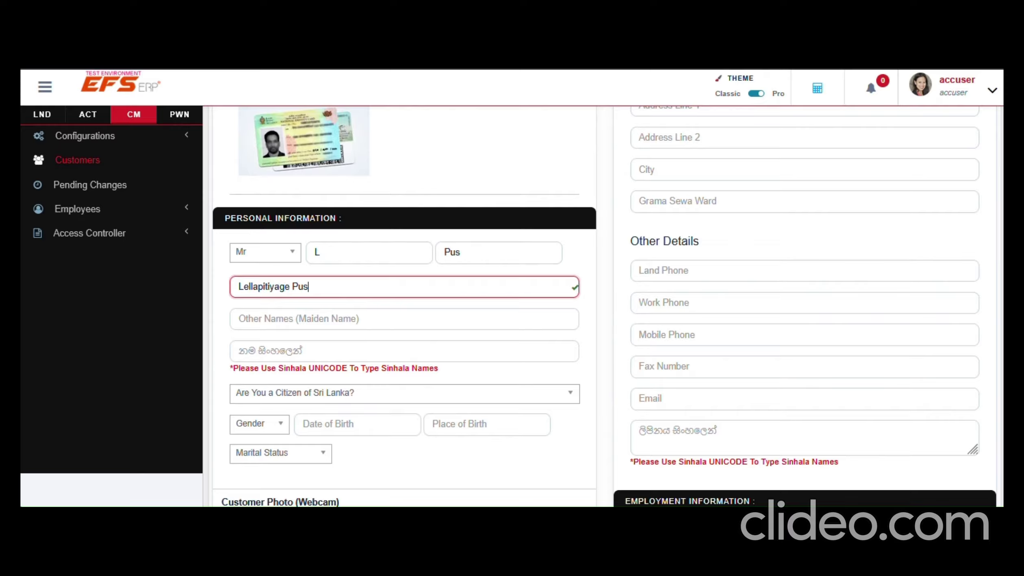
{"action": "right_click", "coordinate": [255, 291]}
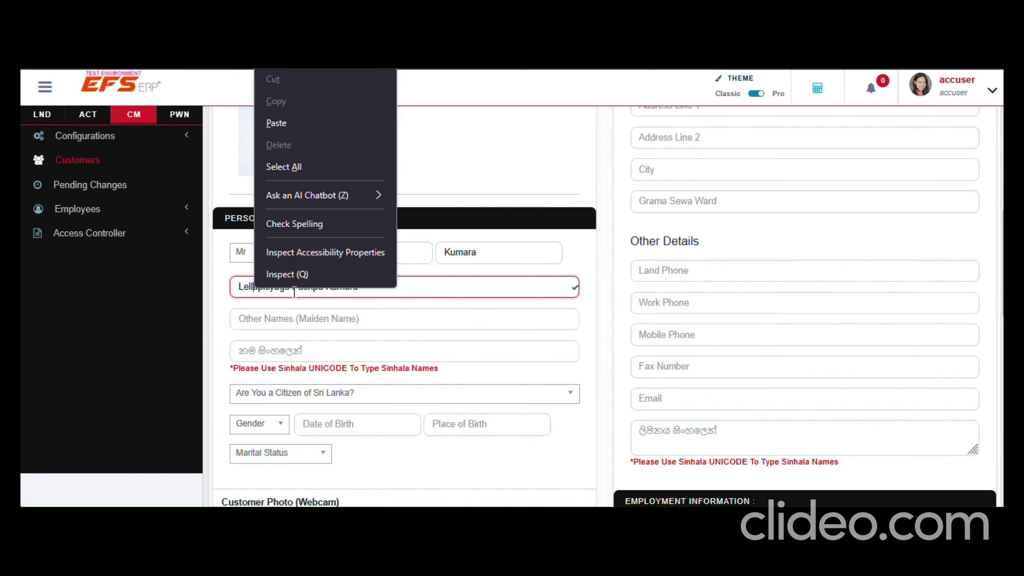
{"action": "left_click", "coordinate": [463, 287]}
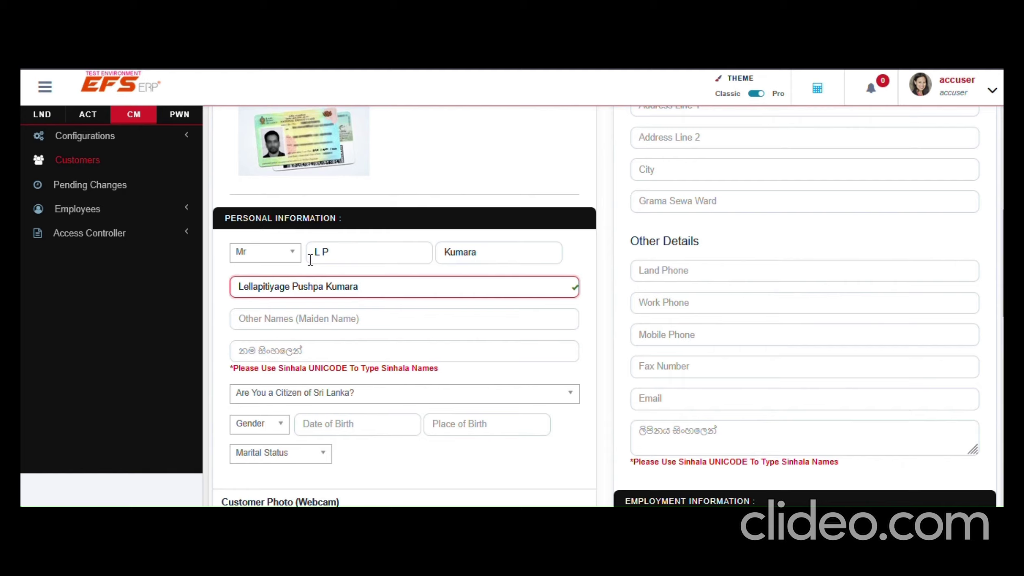
Fill in initials and surname, and paste the given names into Other Names
{"action": "left_click", "coordinate": [345, 251]}
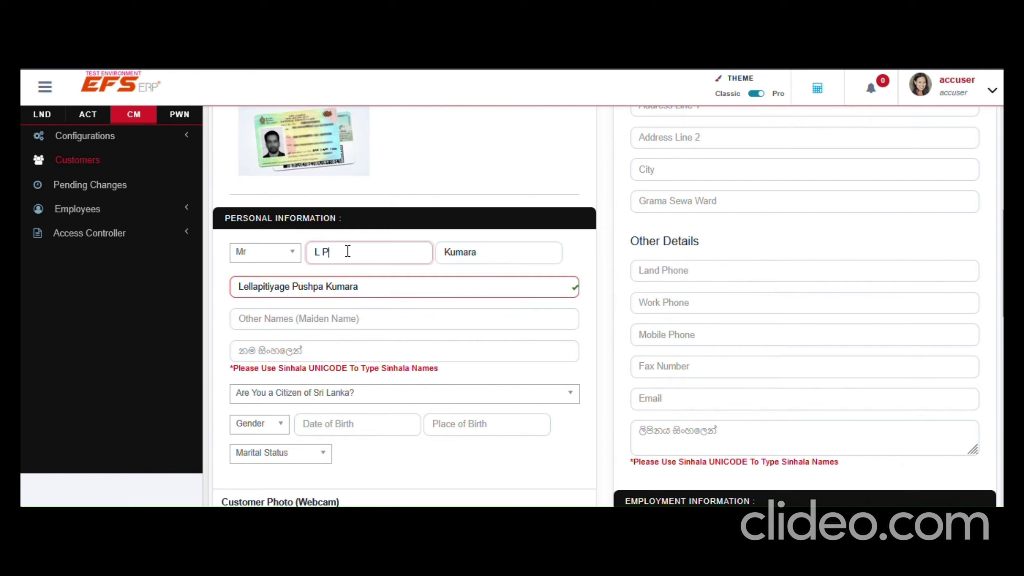
{"action": "left_click", "coordinate": [492, 251]}
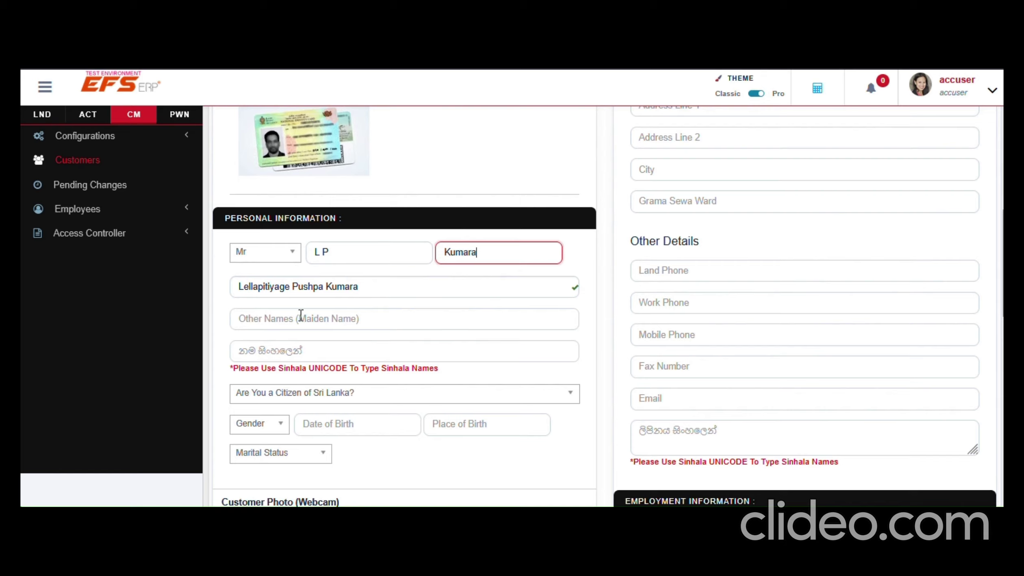
{"action": "left_click_drag", "start_coordinate": [290, 286], "coordinate": [389, 286]}
{"action": "key", "text": "ctrl+c"}
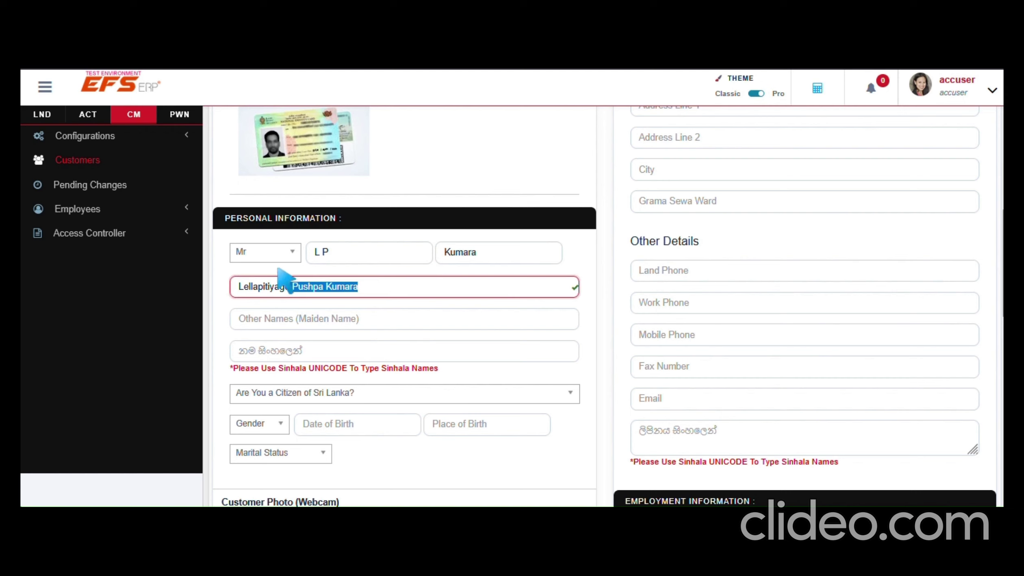
{"action": "left_click", "coordinate": [259, 321]}
{"action": "key", "text": "ctrl+v"}
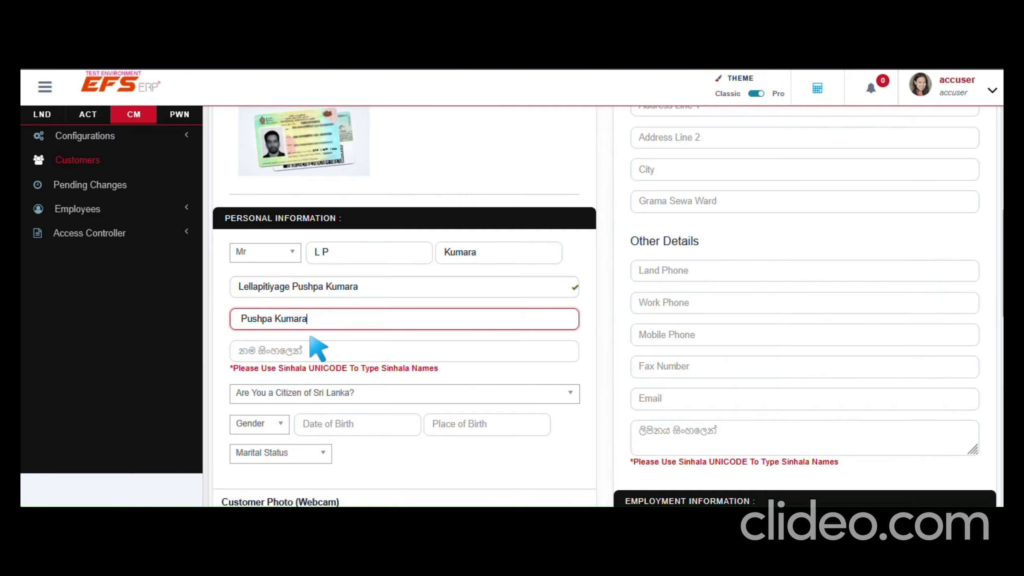
{"action": "scroll", "coordinate": [311, 345], "scroll_direction": "down", "scroll_amount": 2}
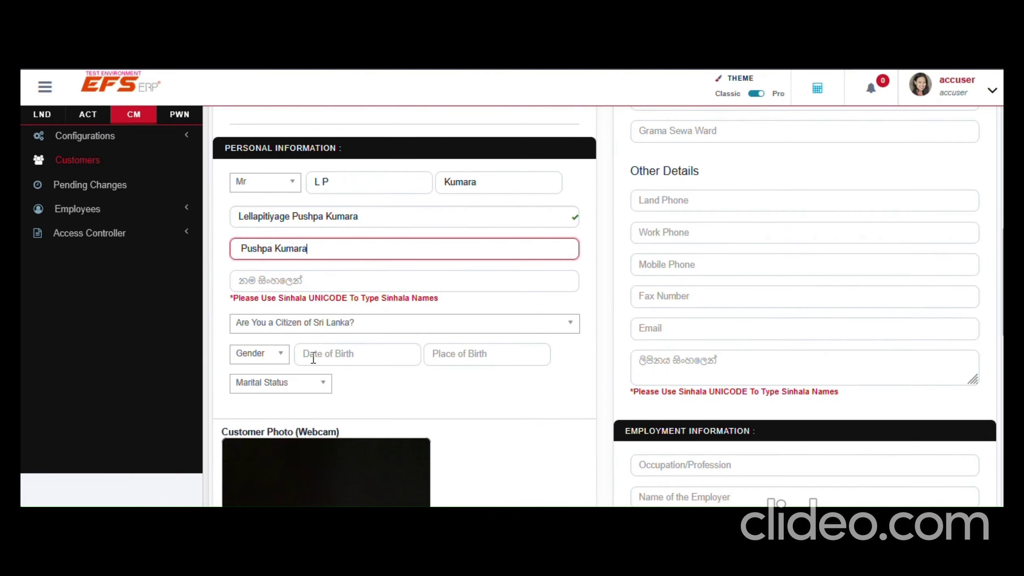
{"action": "left_click", "coordinate": [254, 357]}
{"action": "scroll", "coordinate": [407, 394], "scroll_direction": "down", "scroll_amount": 2}
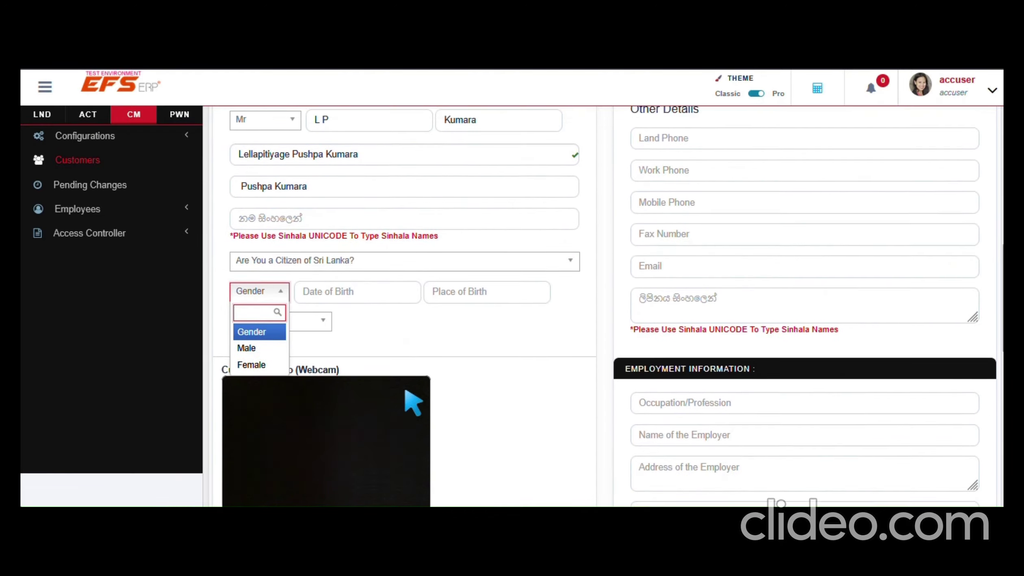
{"action": "left_click", "coordinate": [398, 329]}
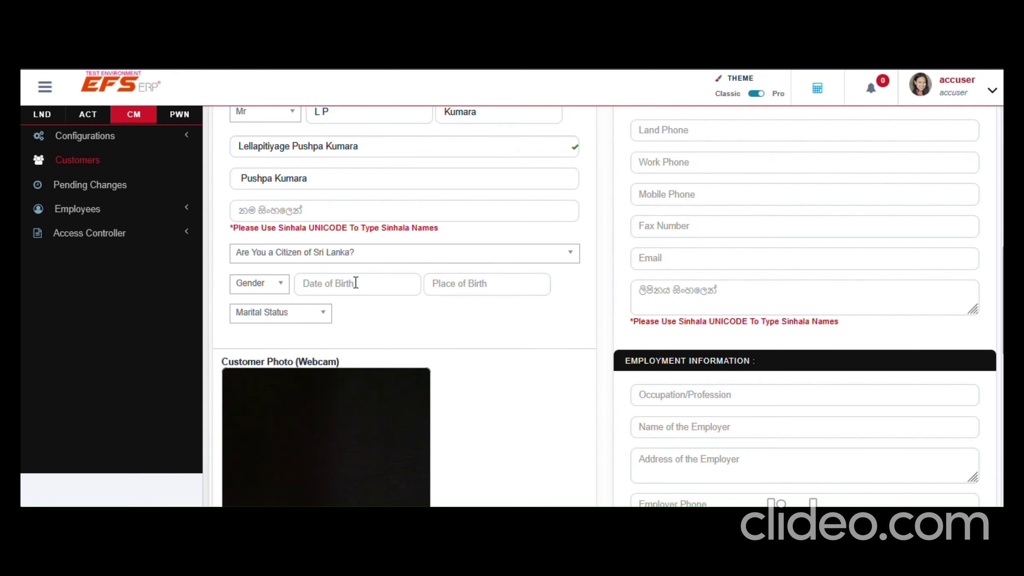
{"action": "left_click", "coordinate": [244, 292]}
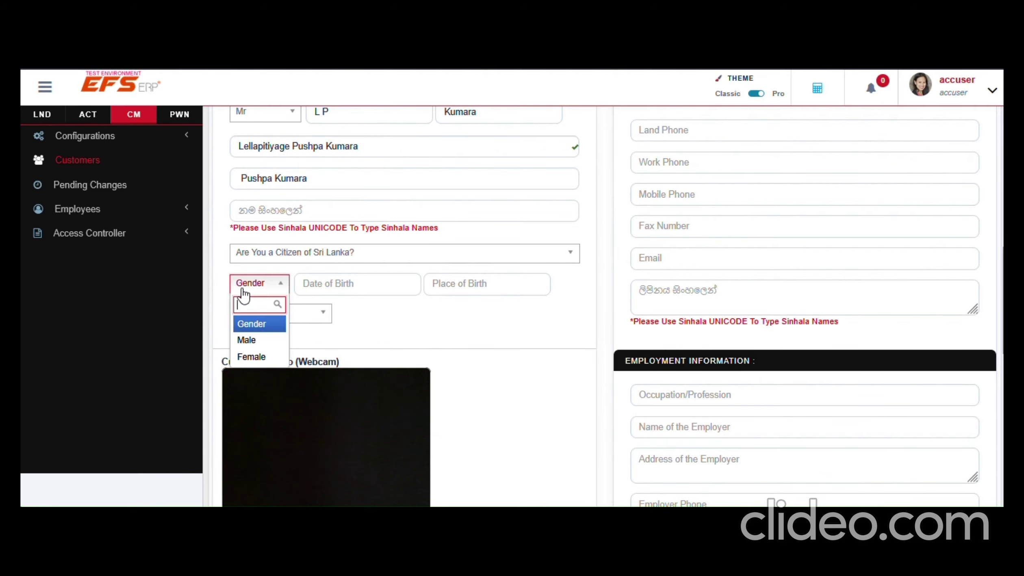
{"action": "left_click", "coordinate": [253, 341]}
{"action": "left_click", "coordinate": [321, 285]}
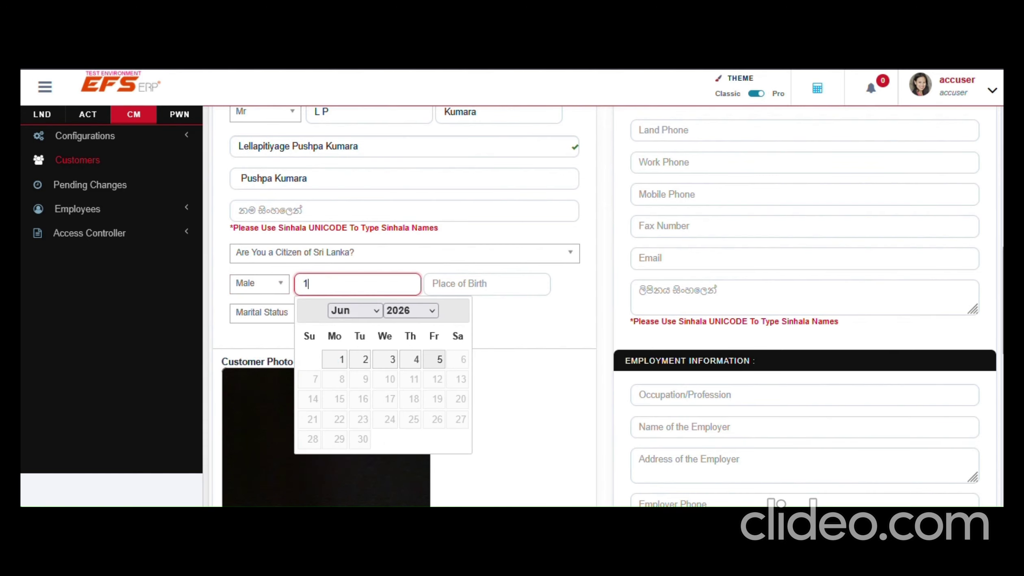
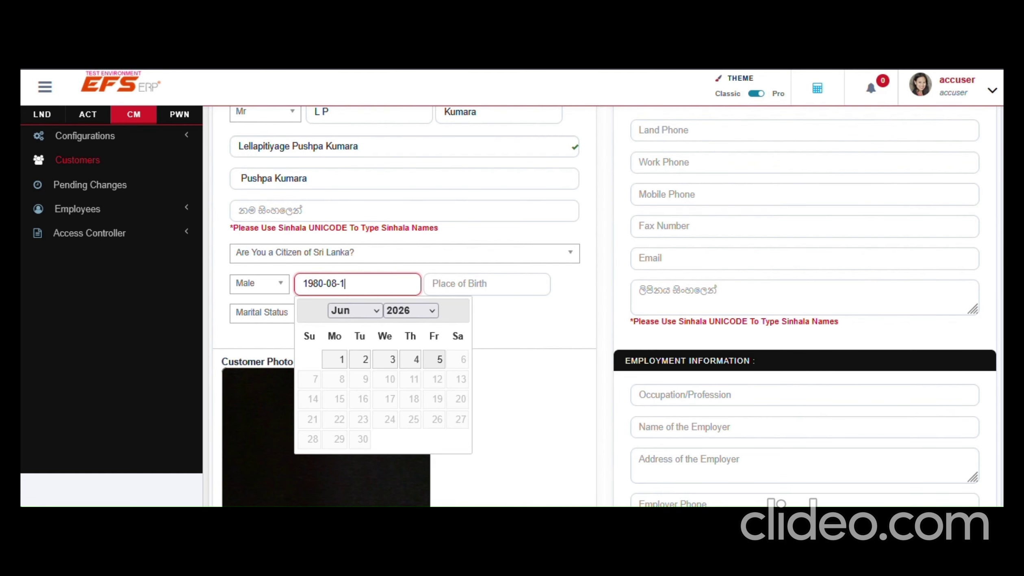
{"action": "key", "text": "Return"}
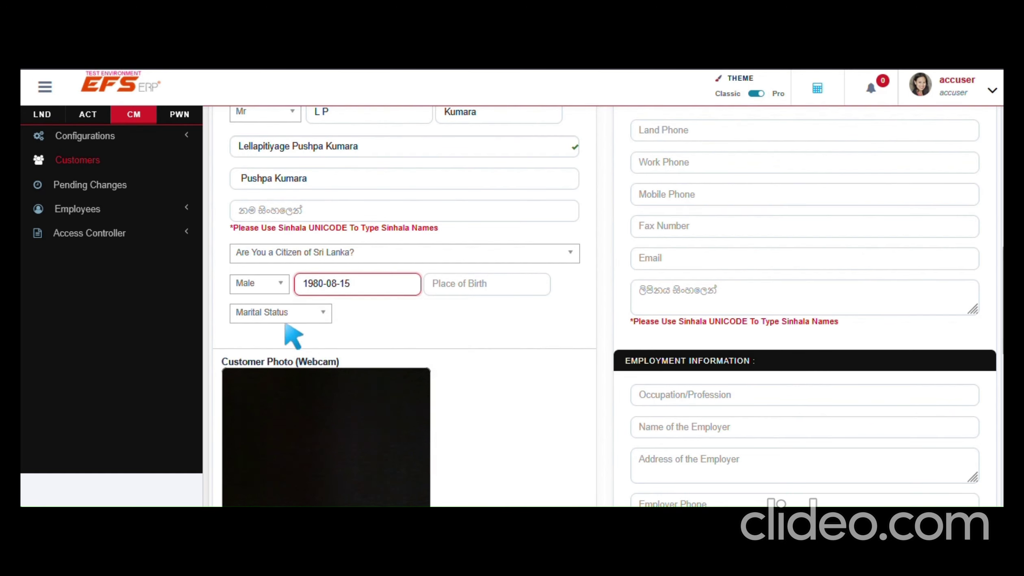
{"action": "left_click", "coordinate": [277, 318]}
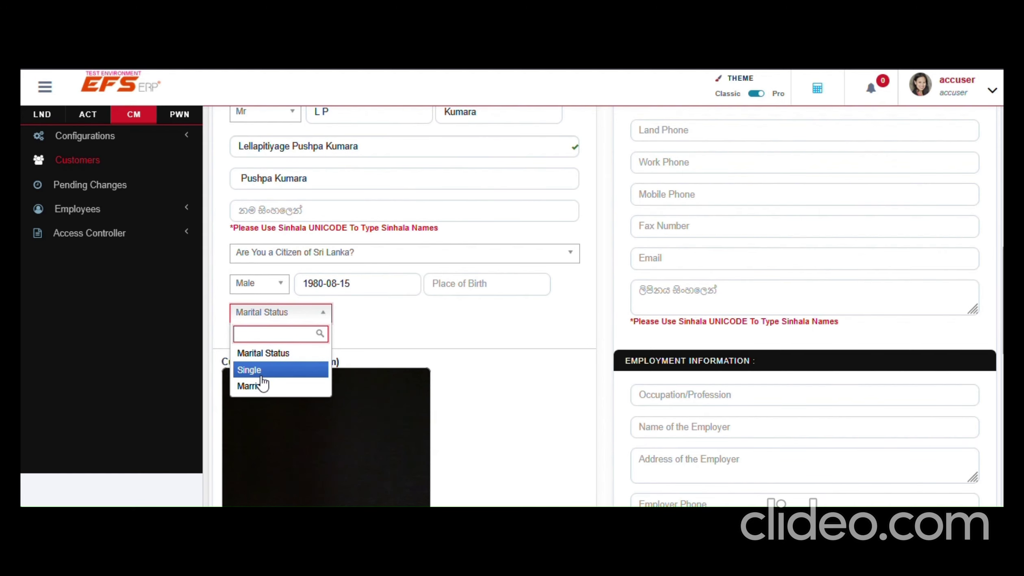
{"action": "left_click", "coordinate": [266, 371]}
{"action": "scroll", "coordinate": [475, 332], "scroll_direction": "down", "scroll_amount": 3}
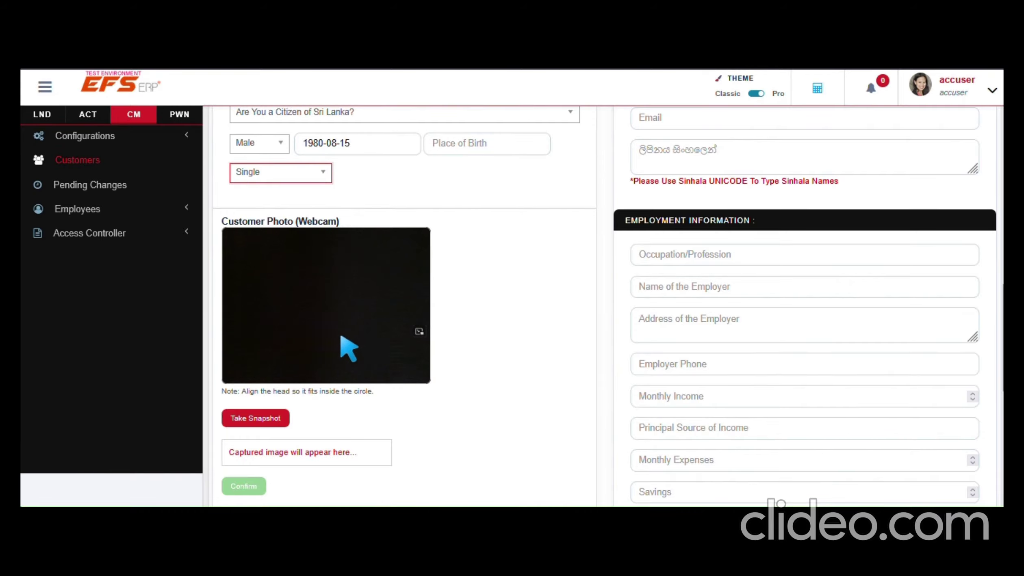
Upload Man.jpg as the customer photo
{"action": "scroll", "coordinate": [392, 315], "scroll_direction": "down", "scroll_amount": 3}
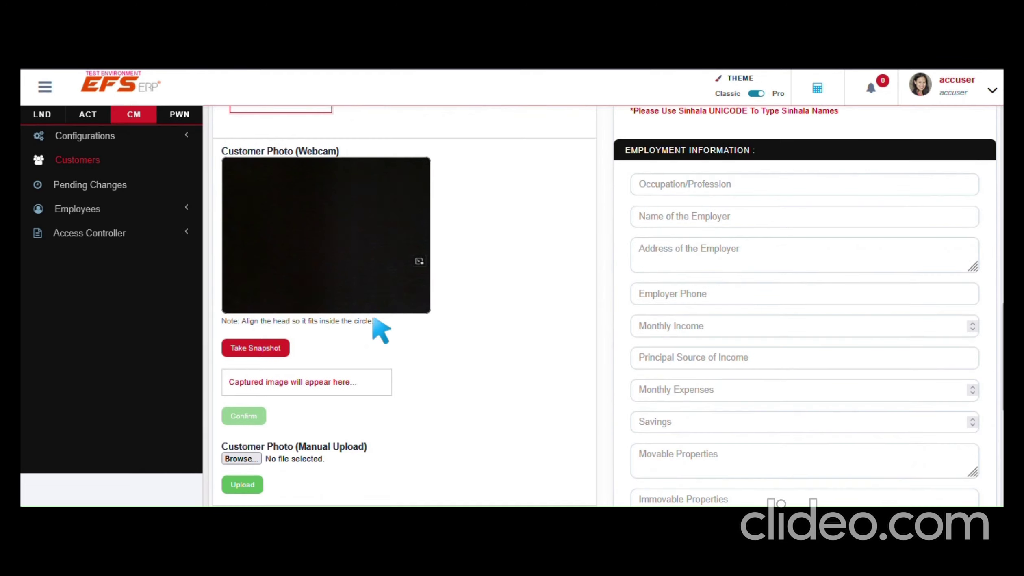
{"action": "scroll", "coordinate": [333, 342], "scroll_direction": "down", "scroll_amount": 3}
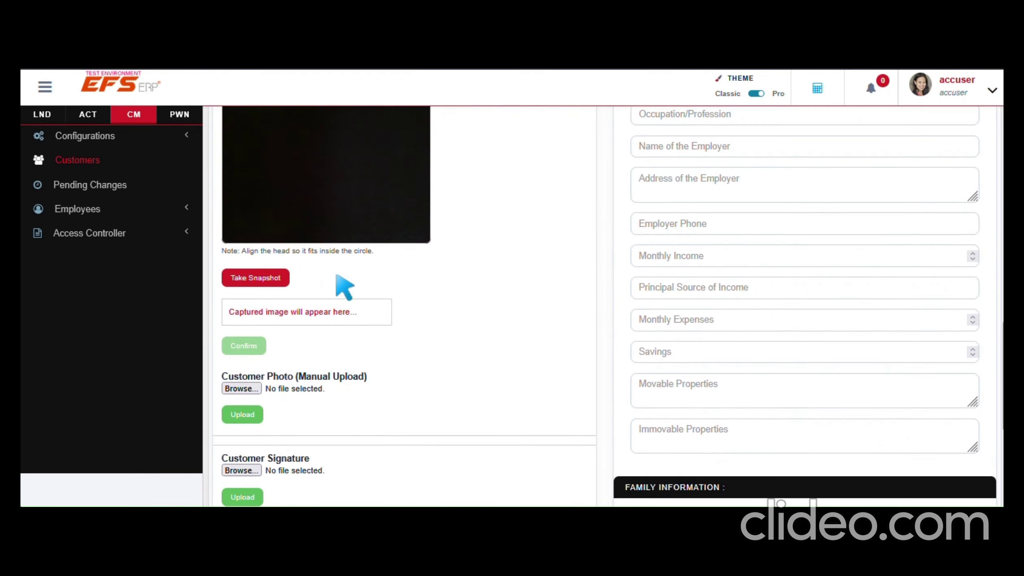
{"action": "scroll", "coordinate": [366, 317], "scroll_direction": "down", "scroll_amount": 3}
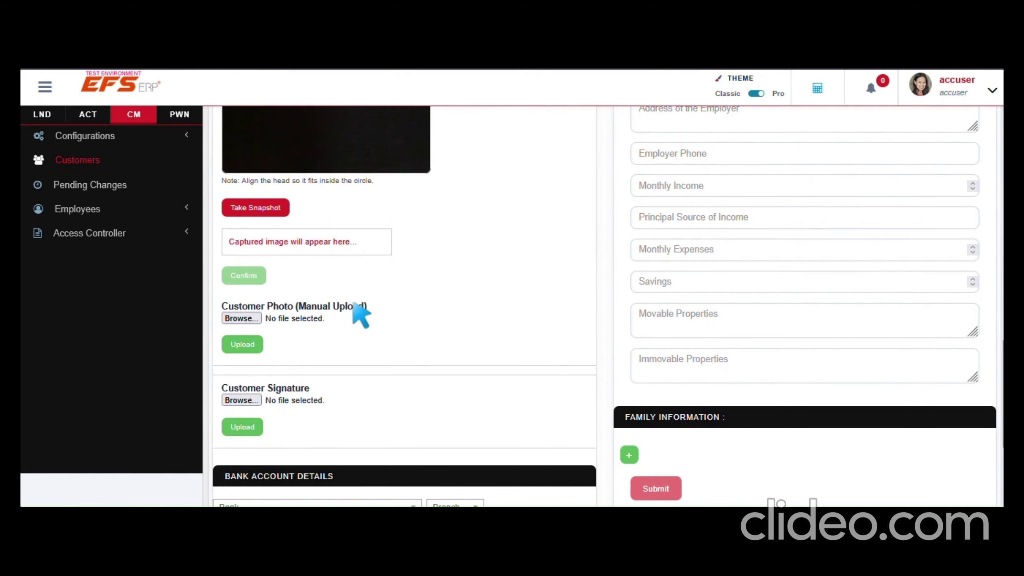
{"action": "left_click", "coordinate": [249, 319]}
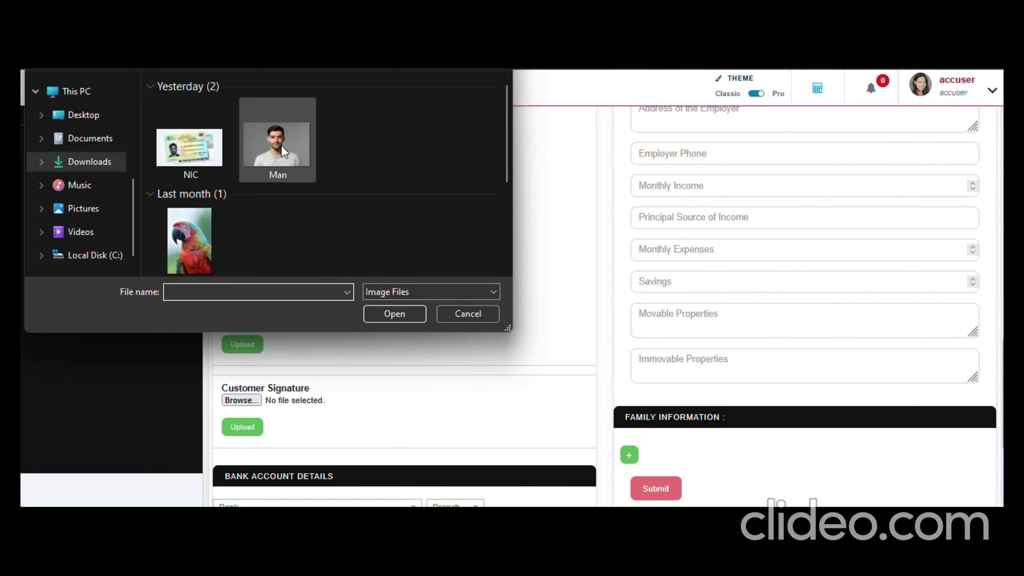
{"action": "left_click", "coordinate": [280, 150]}
{"action": "left_click", "coordinate": [390, 313]}
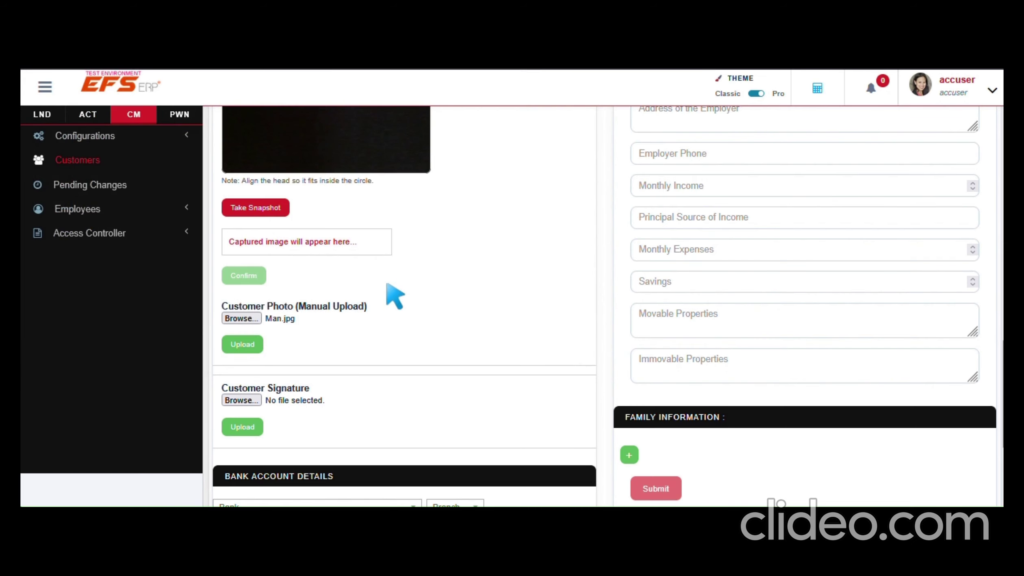
{"action": "left_click", "coordinate": [243, 346]}
{"action": "scroll", "coordinate": [374, 331], "scroll_direction": "down", "scroll_amount": 3}
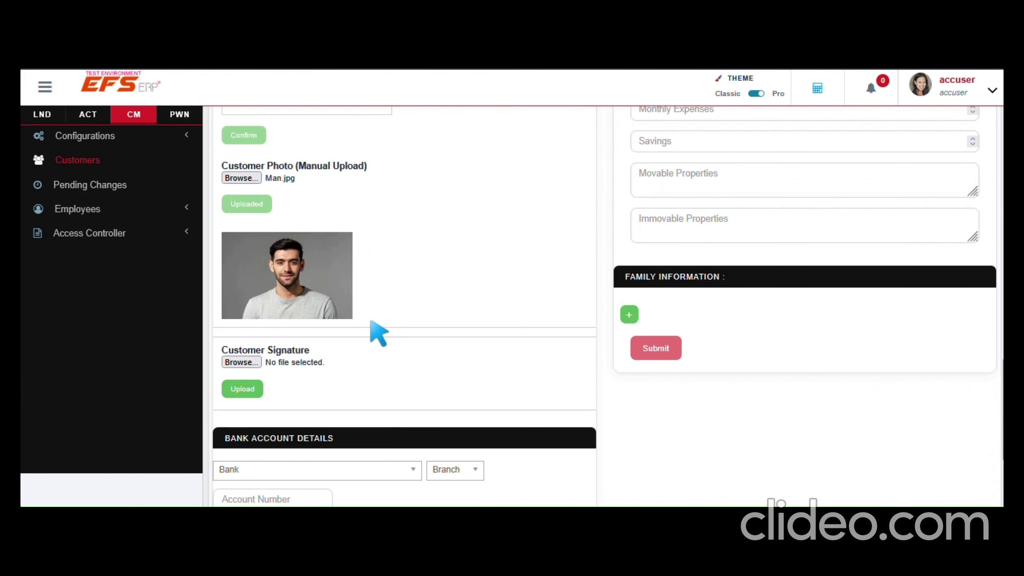
{"action": "scroll", "coordinate": [380, 333], "scroll_direction": "down", "scroll_amount": 2}
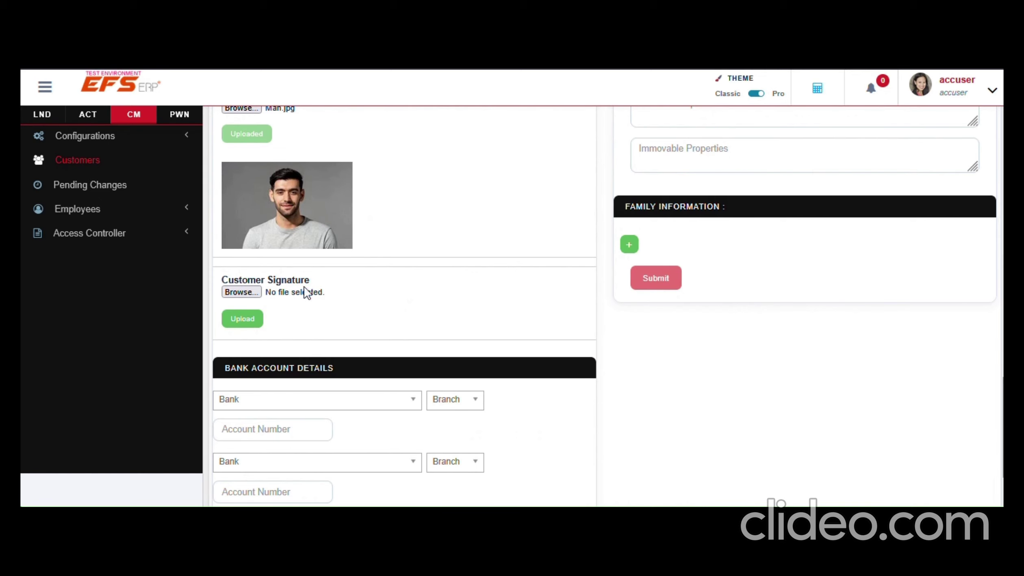
{"action": "left_click", "coordinate": [239, 293]}
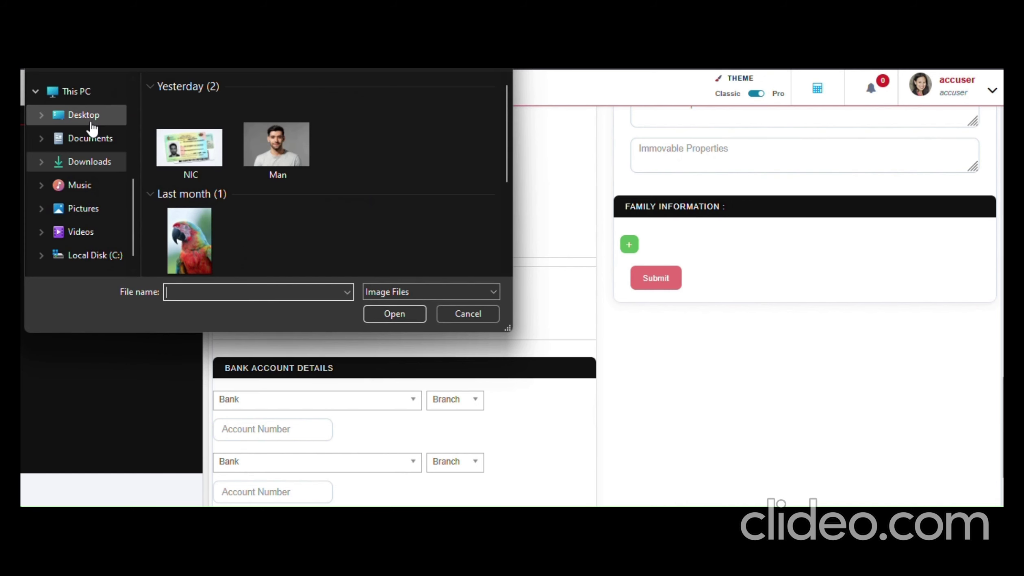
Upload Signature.png from the Desktop as the customer signature
{"action": "left_click", "coordinate": [91, 122]}
{"action": "left_click", "coordinate": [288, 233]}
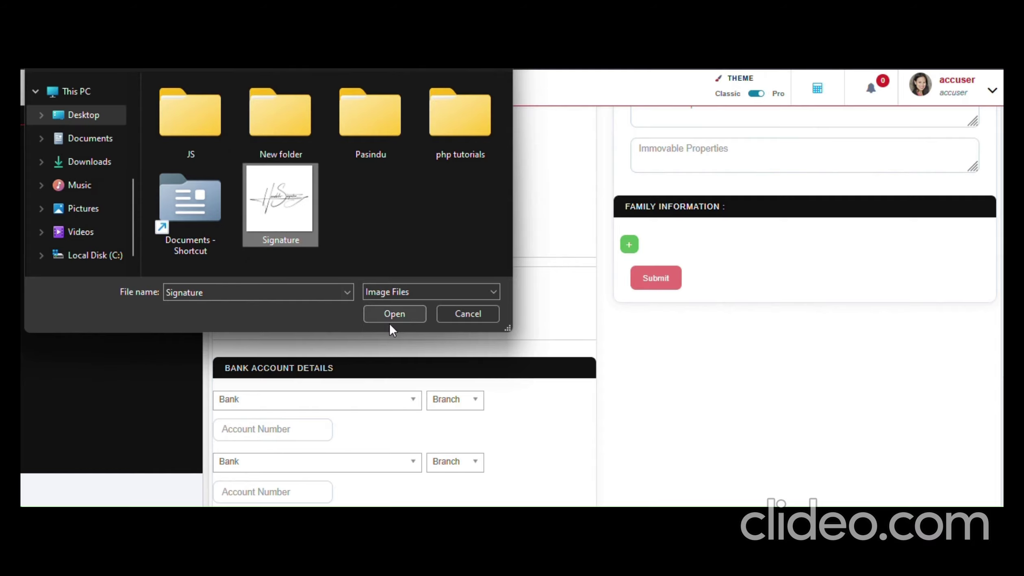
{"action": "left_click", "coordinate": [392, 313]}
{"action": "left_click", "coordinate": [244, 319]}
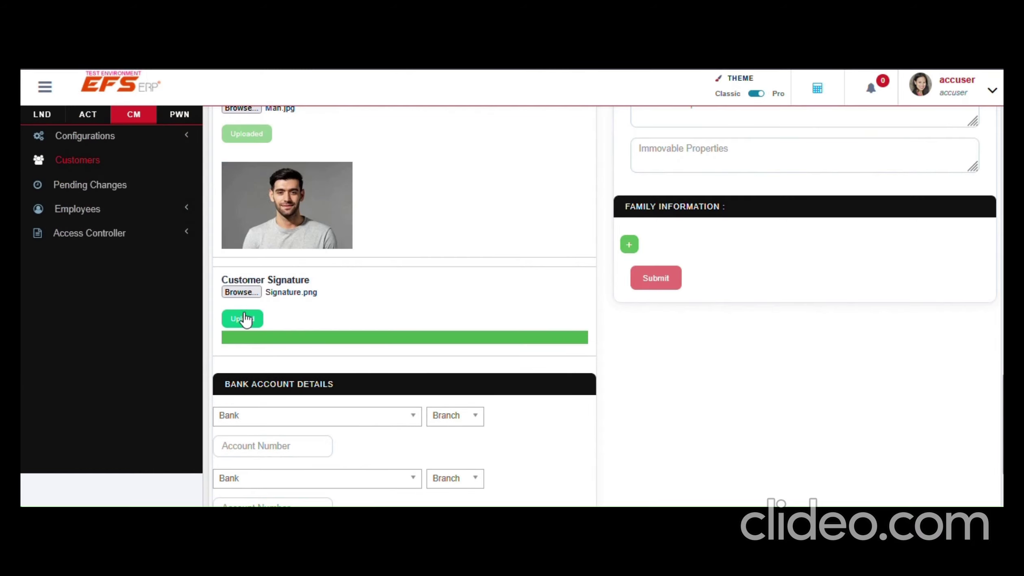
{"action": "scroll", "coordinate": [326, 331], "scroll_direction": "down", "scroll_amount": 5}
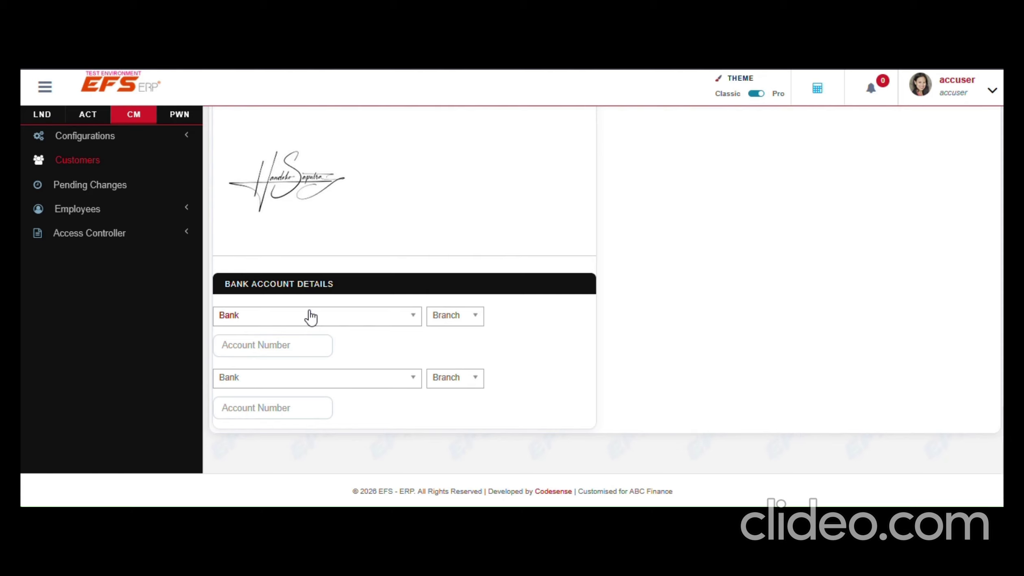
Choose Peoples Bank with the Matale branch for the first bank account
{"action": "left_click", "coordinate": [315, 327]}
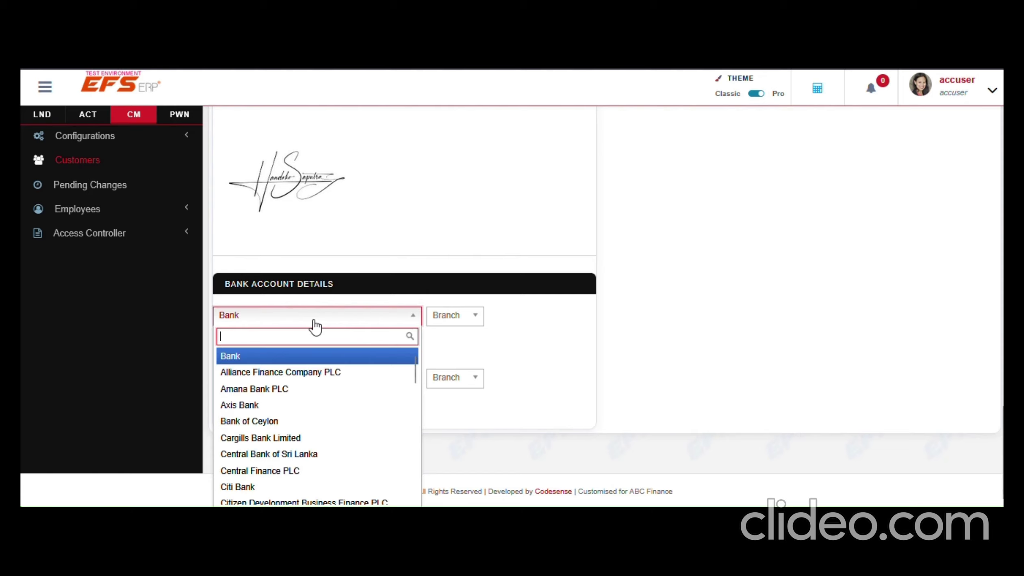
{"action": "type", "text": "pep"}
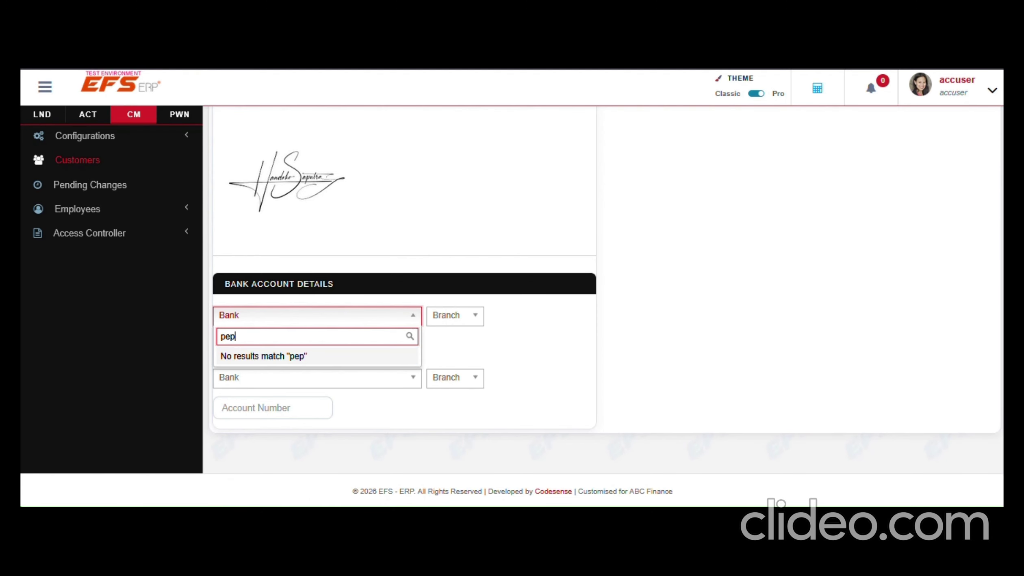
{"action": "key", "text": "BackSpace"}
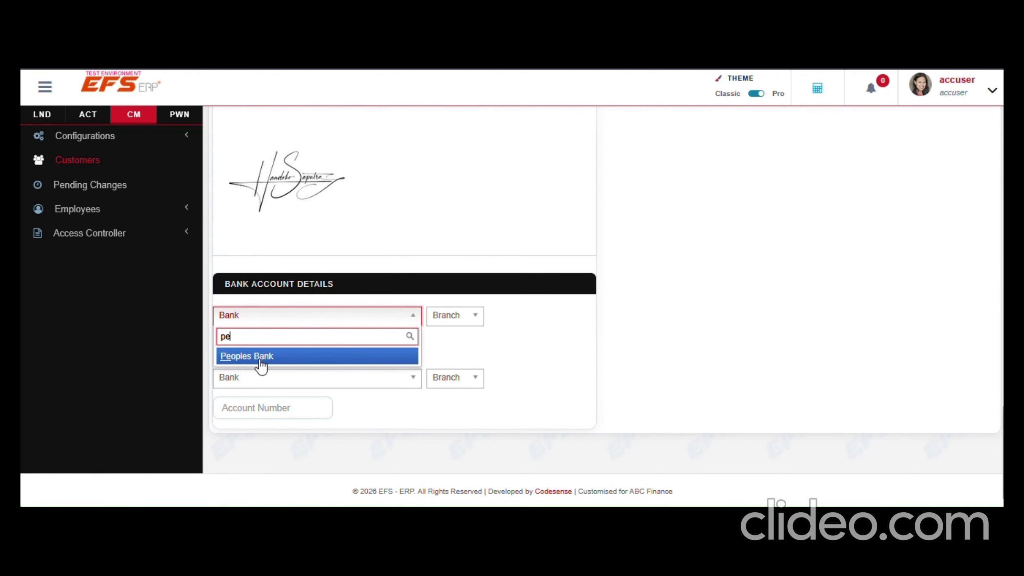
{"action": "left_click", "coordinate": [263, 359]}
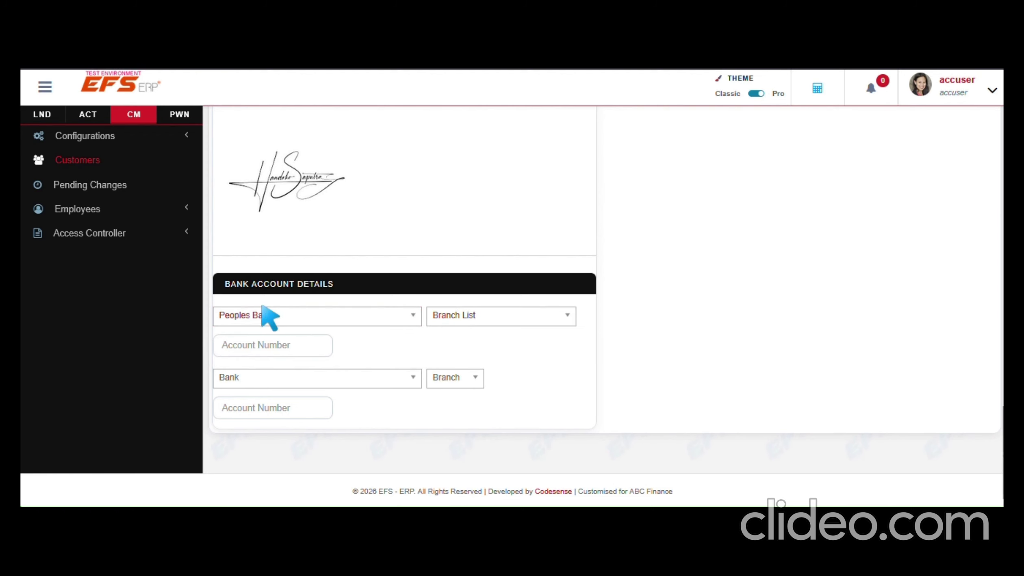
{"action": "left_click", "coordinate": [467, 323]}
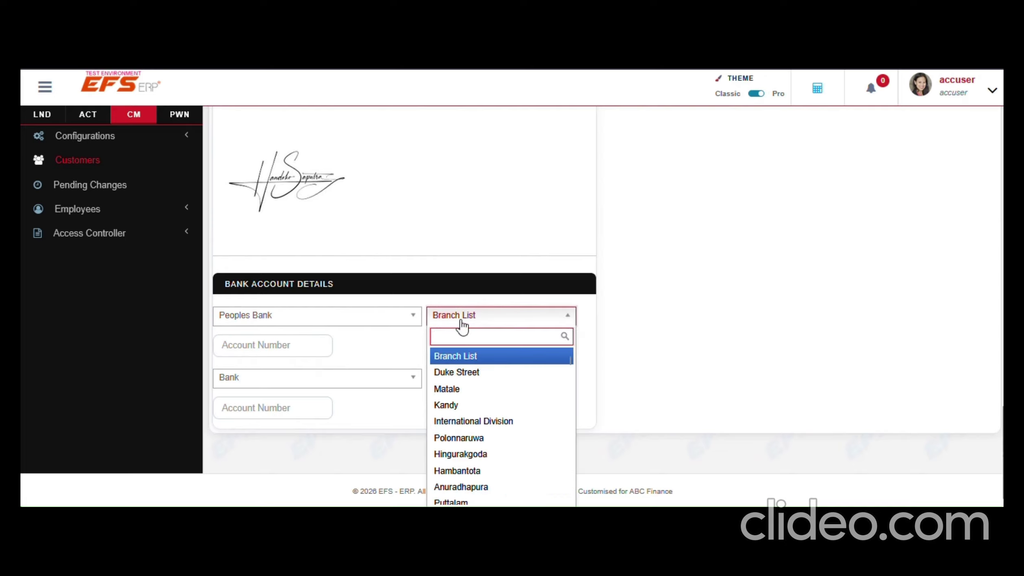
{"action": "left_click", "coordinate": [453, 390]}
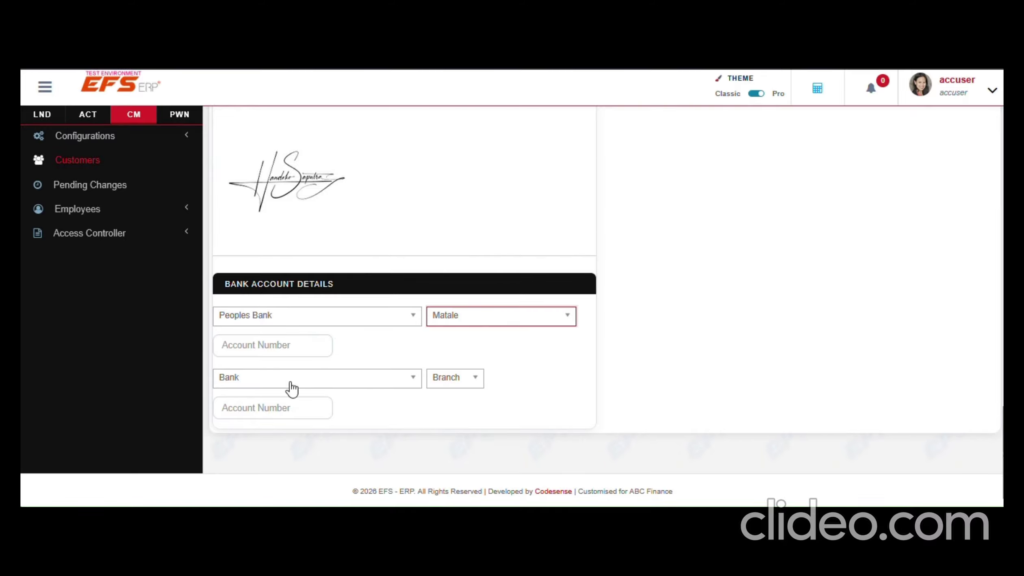
Enter the customer's account number for that bank account
{"action": "left_click", "coordinate": [241, 348]}
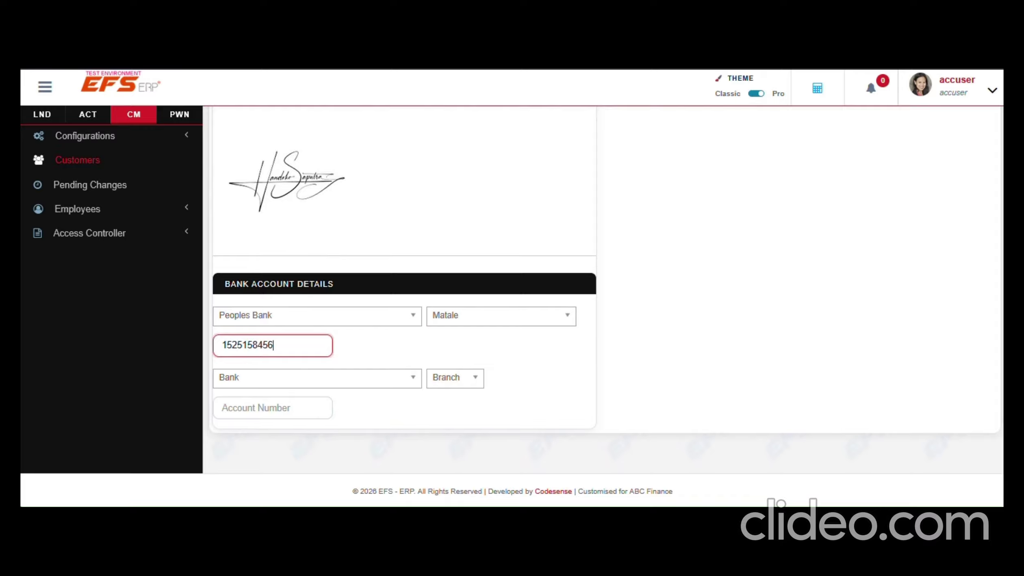
{"action": "left_click", "coordinate": [551, 353]}
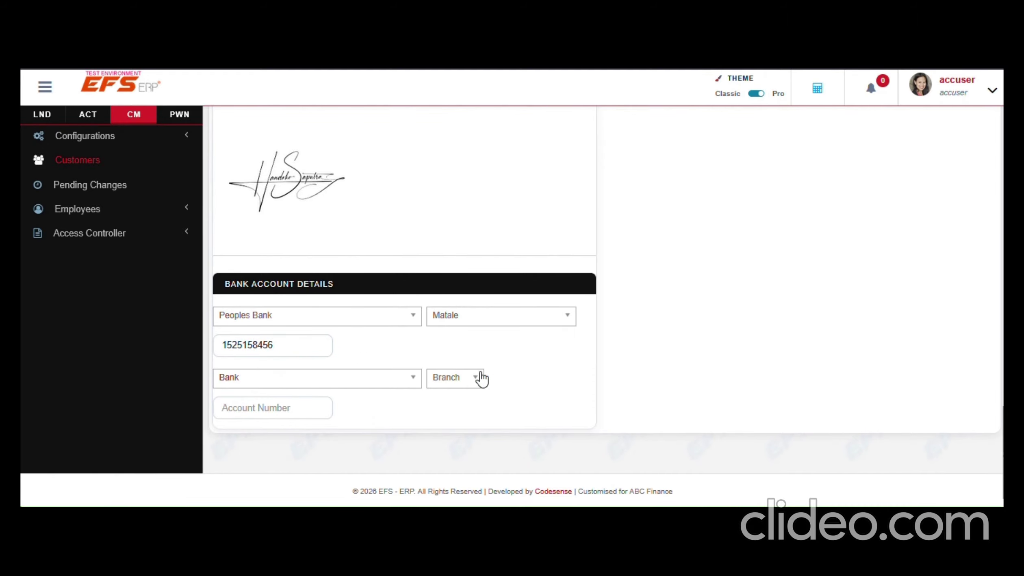
{"action": "scroll", "coordinate": [516, 388], "scroll_direction": "up", "scroll_amount": 5}
{"action": "scroll", "coordinate": [524, 400], "scroll_direction": "up", "scroll_amount": 15}
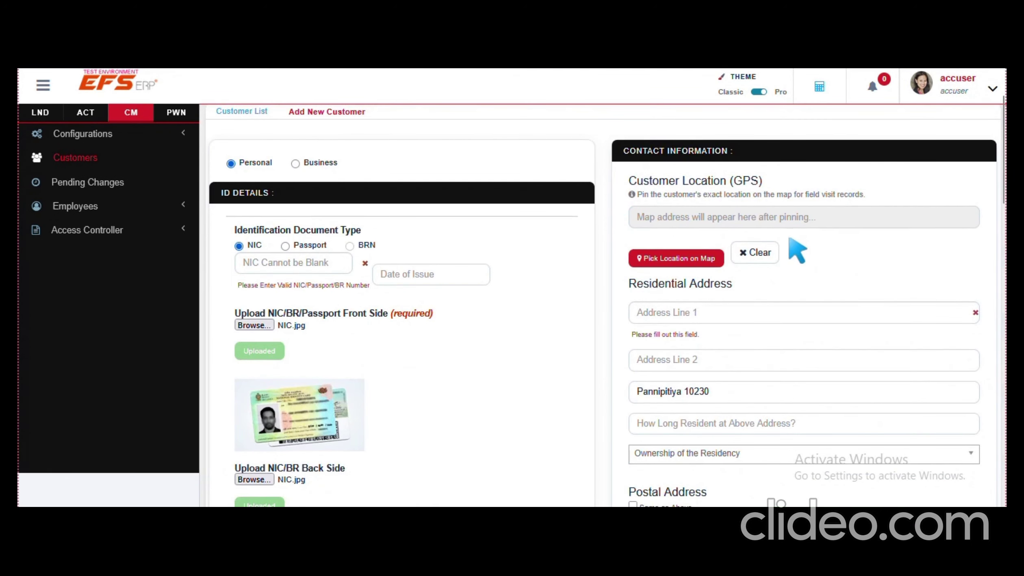
Open the Pick Customer Location map and zoom it out
{"action": "scroll", "coordinate": [793, 259], "scroll_direction": "up", "scroll_amount": 2}
{"action": "scroll", "coordinate": [792, 259], "scroll_direction": "down", "scroll_amount": 2}
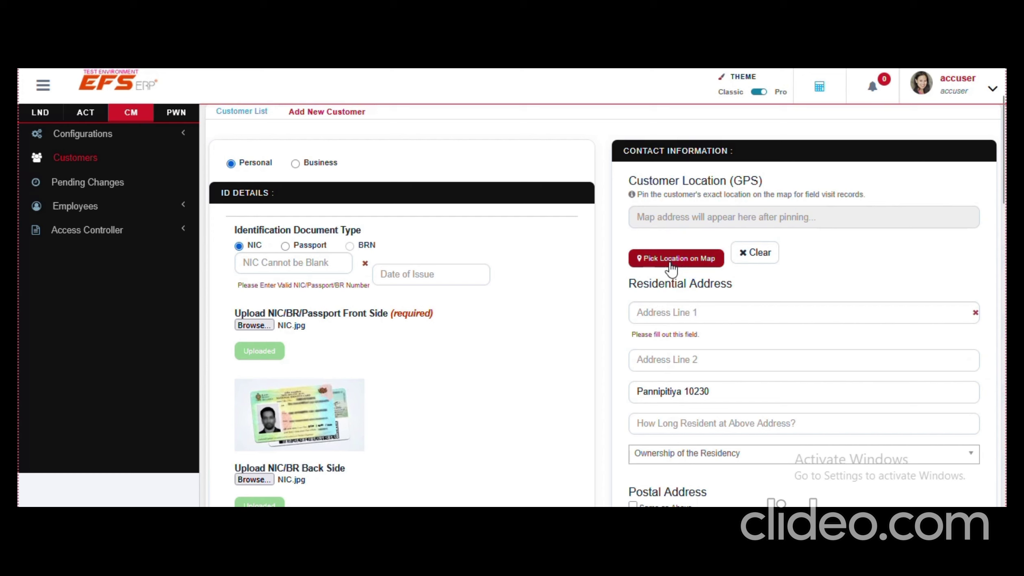
{"action": "left_click", "coordinate": [671, 268]}
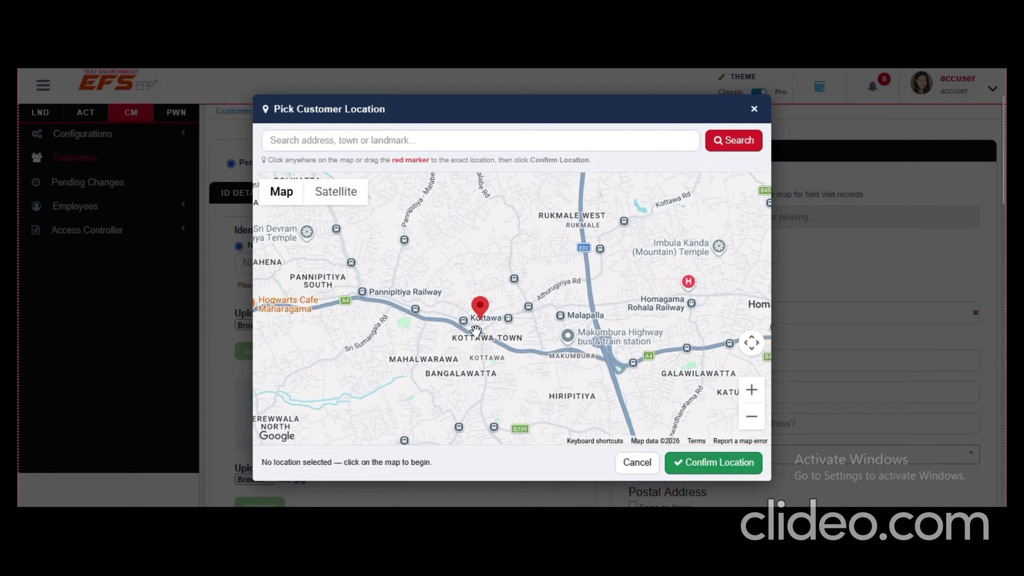
{"action": "left_click", "coordinate": [756, 419]}
Place the map marker on Homagama Base Hospital and confirm it as the customer's location
{"action": "left_click", "coordinate": [755, 418]}
{"action": "left_click", "coordinate": [754, 418]}
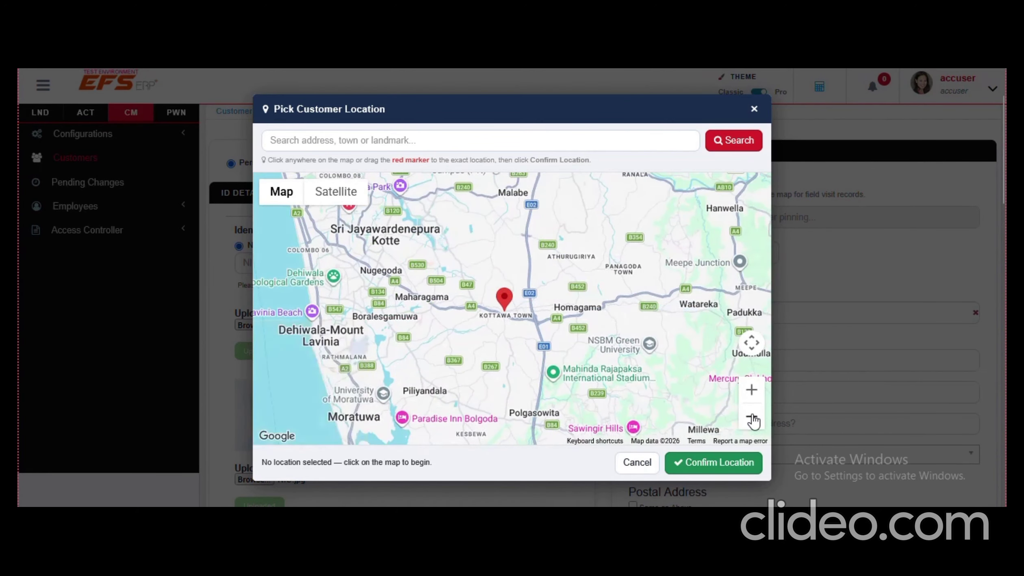
{"action": "left_click", "coordinate": [753, 418]}
{"action": "left_click", "coordinate": [753, 419]}
{"action": "left_click", "coordinate": [753, 392]}
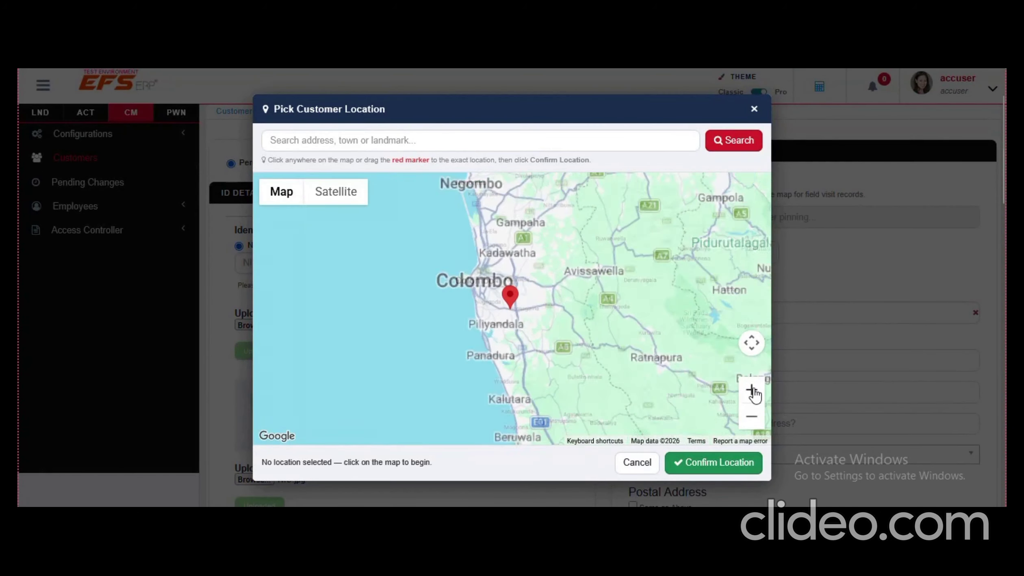
{"action": "left_click", "coordinate": [754, 393]}
{"action": "left_click", "coordinate": [754, 392]}
{"action": "left_click", "coordinate": [754, 392]}
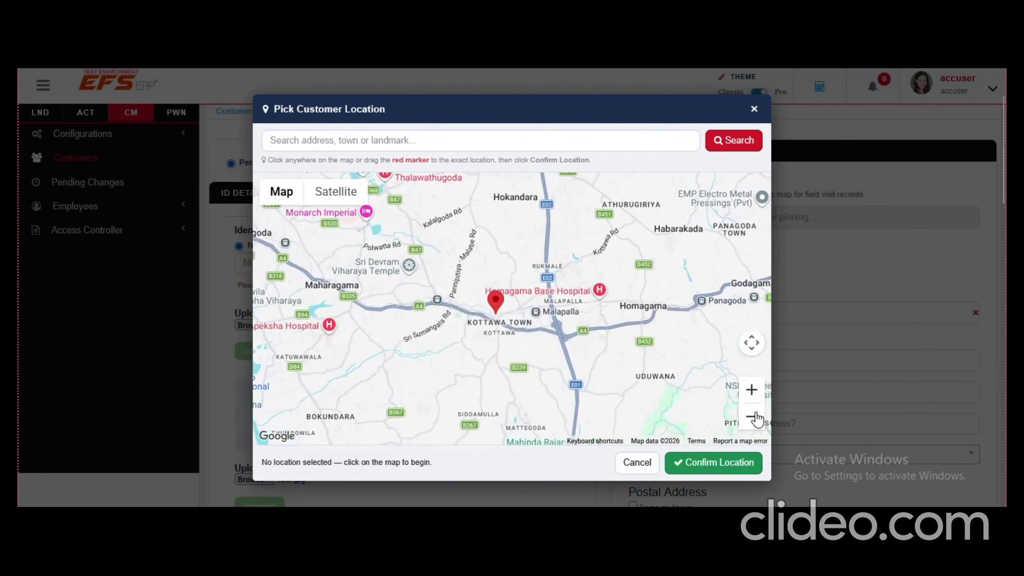
{"action": "left_click_drag", "start_coordinate": [495, 310], "coordinate": [507, 302]}
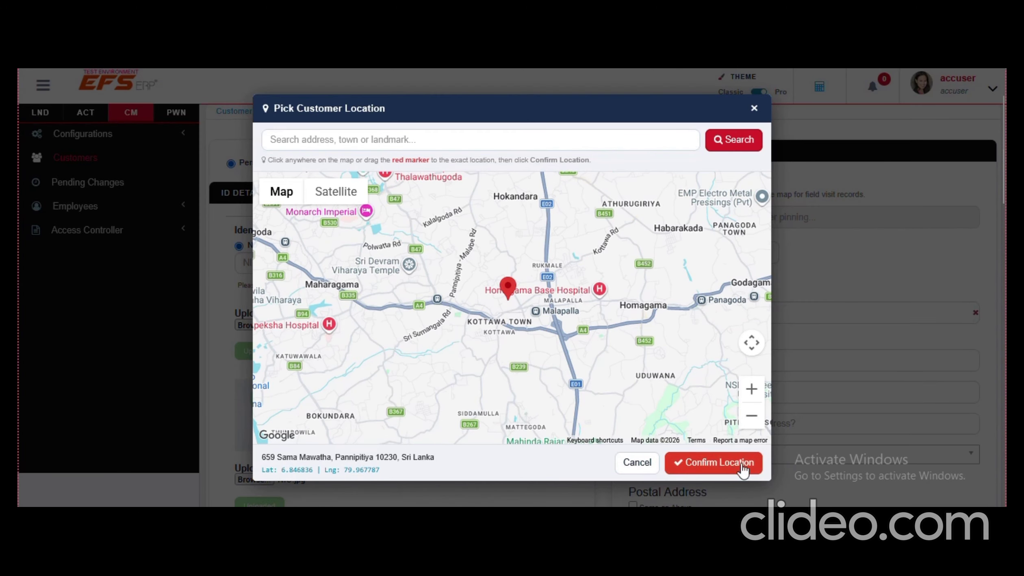
{"action": "left_click", "coordinate": [709, 467]}
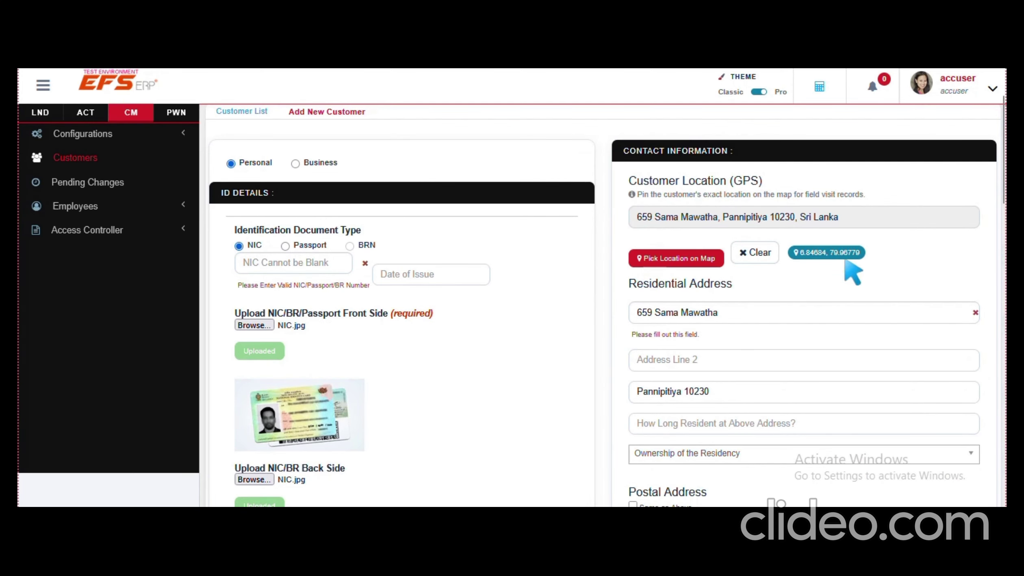
Enter 25 as how long the customer has lived at the residential address
{"action": "scroll", "coordinate": [867, 297], "scroll_direction": "down", "scroll_amount": 2}
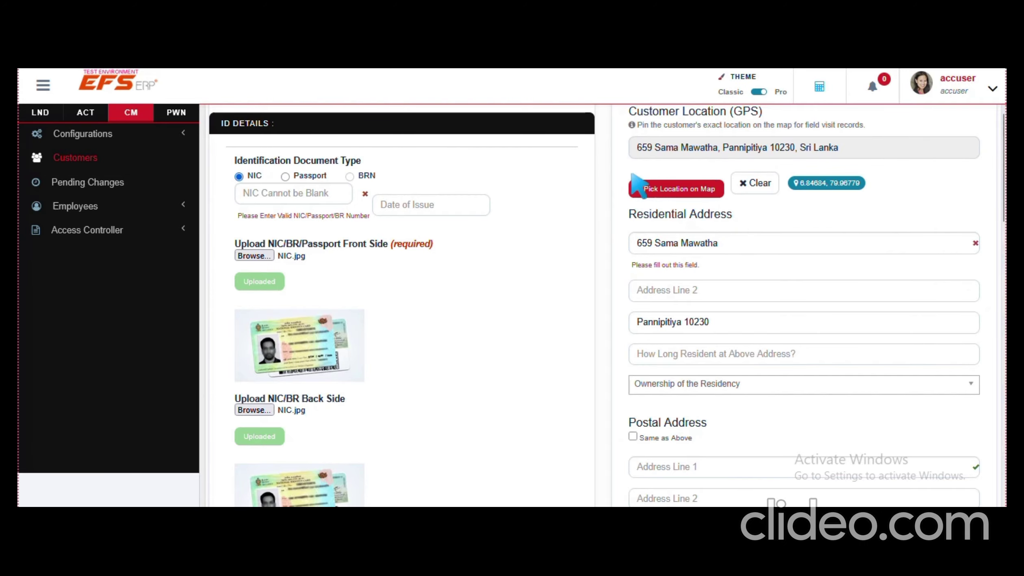
{"action": "scroll", "coordinate": [658, 187], "scroll_direction": "up", "scroll_amount": 2}
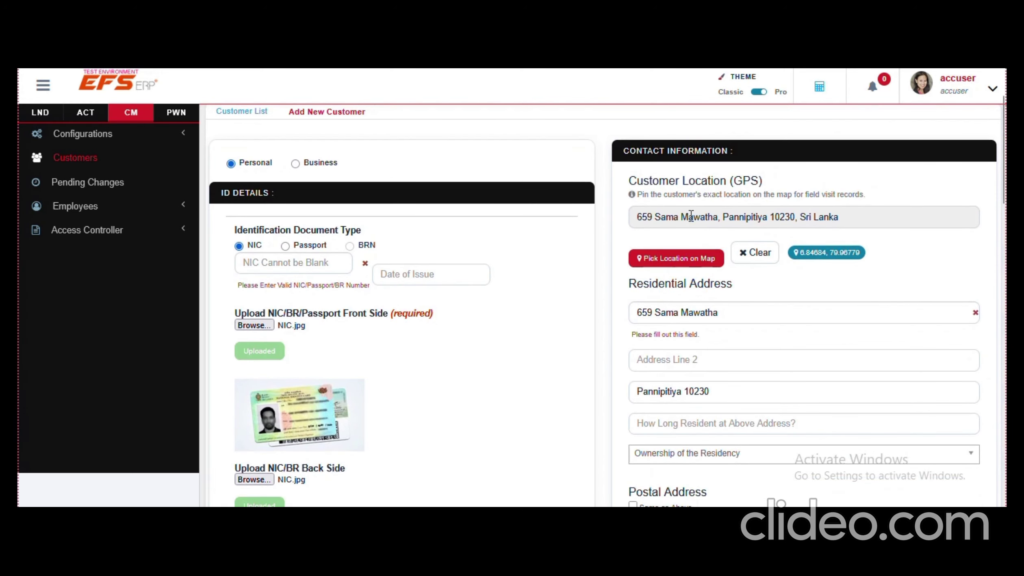
{"action": "scroll", "coordinate": [691, 345], "scroll_direction": "down", "scroll_amount": 2}
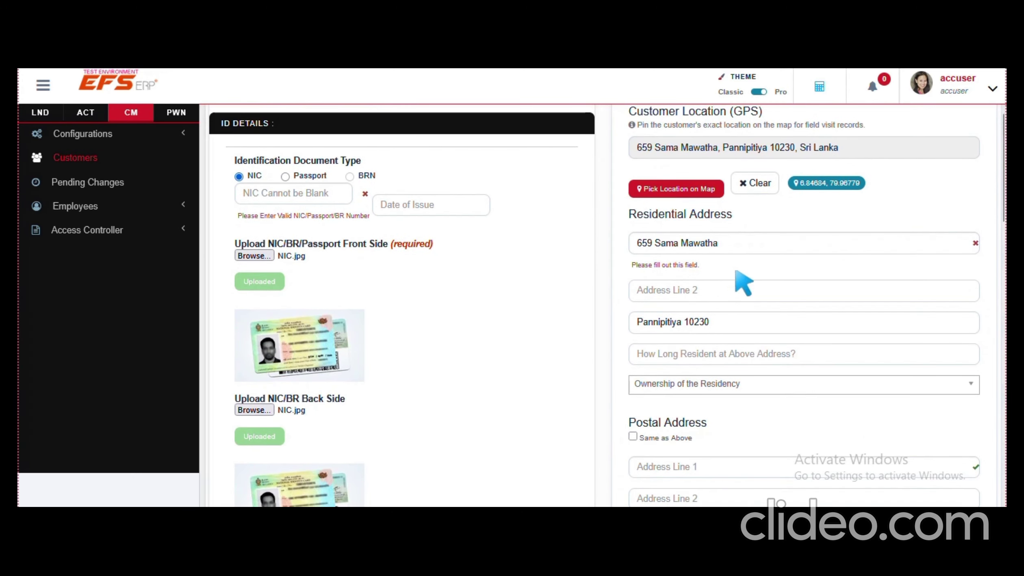
{"action": "scroll", "coordinate": [691, 309], "scroll_direction": "down", "scroll_amount": 2}
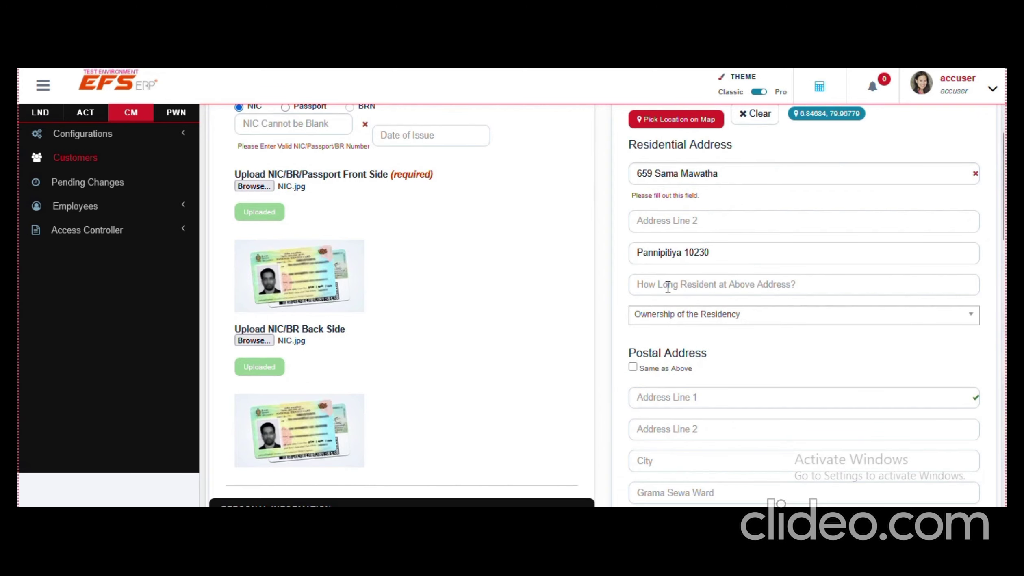
{"action": "left_click", "coordinate": [668, 287]}
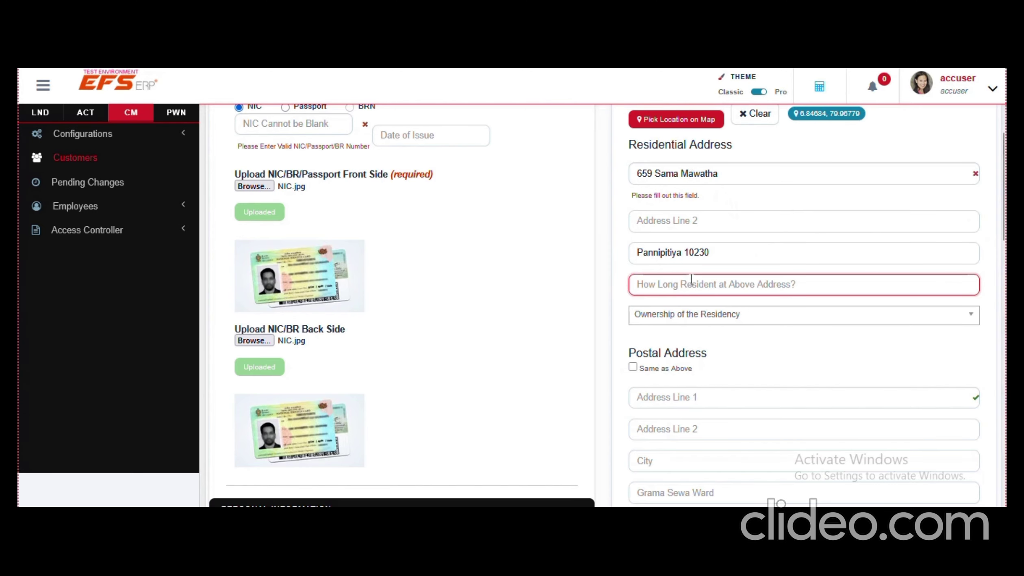
{"action": "type", "text": "25"}
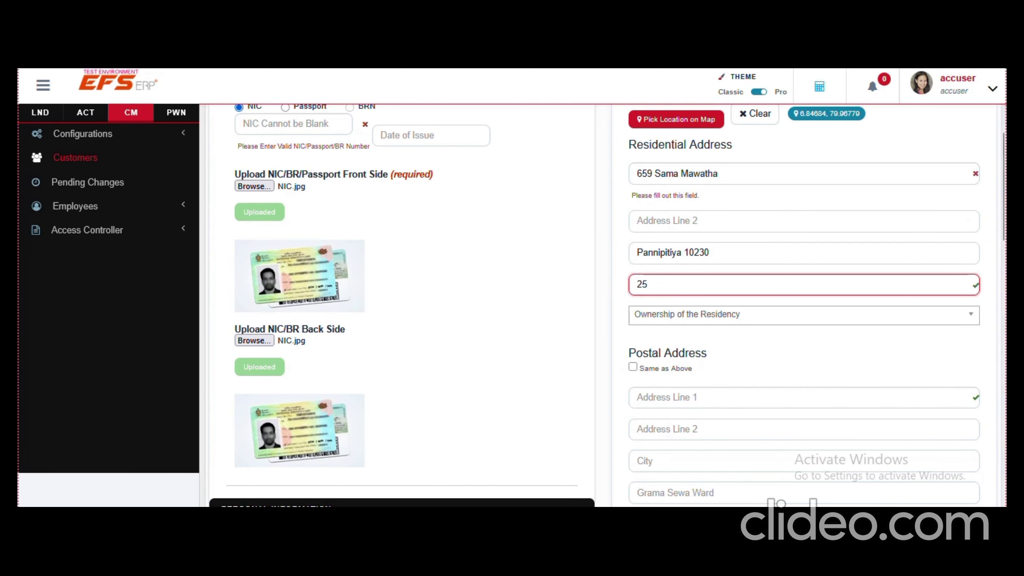
{"action": "left_click", "coordinate": [787, 344]}
Tick 'Same as Above' so the postal address copies the residential address
{"action": "scroll", "coordinate": [789, 343], "scroll_direction": "down", "scroll_amount": 2}
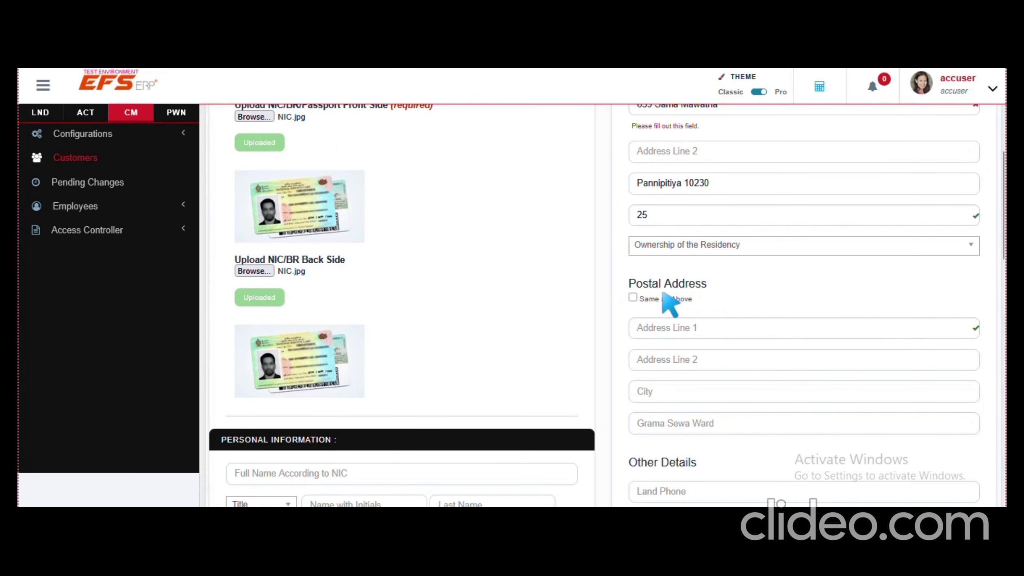
{"action": "scroll", "coordinate": [679, 325], "scroll_direction": "down", "scroll_amount": 2}
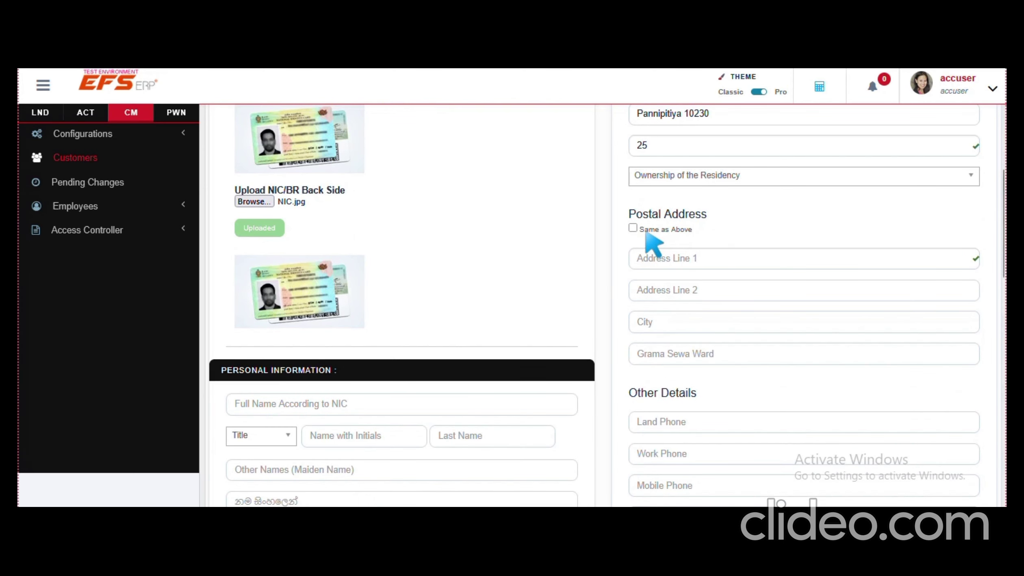
{"action": "left_click", "coordinate": [632, 229]}
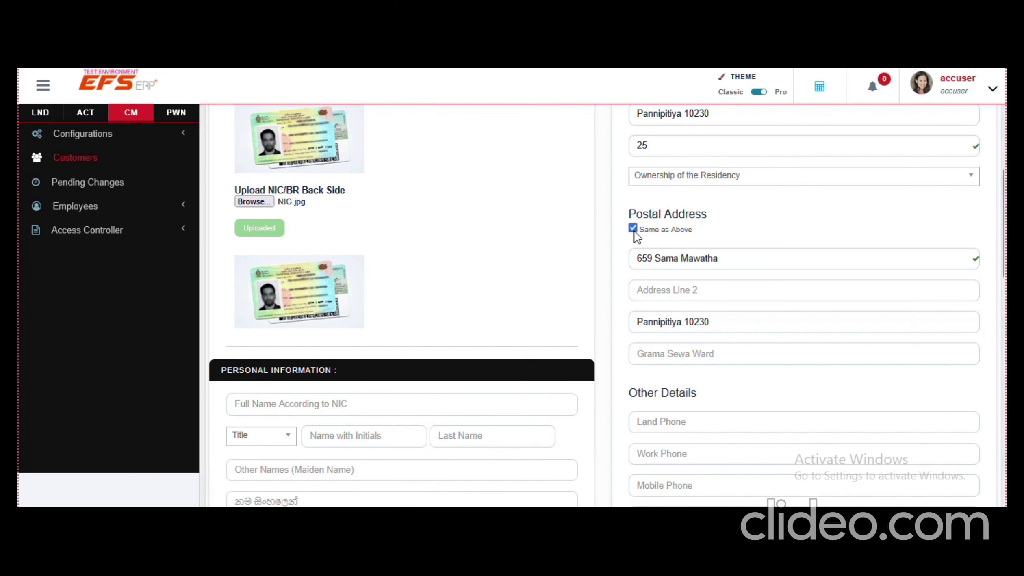
Enter the customer's mobile phone number in the Mobile Phone field under Other Details
{"action": "scroll", "coordinate": [666, 287], "scroll_direction": "down", "scroll_amount": 2}
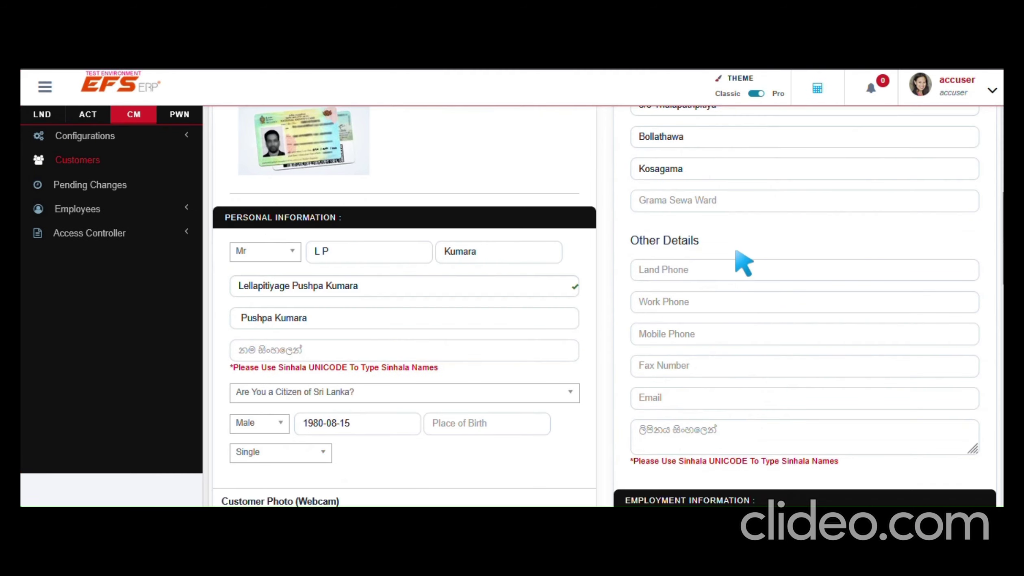
{"action": "scroll", "coordinate": [718, 299], "scroll_direction": "down", "scroll_amount": 2}
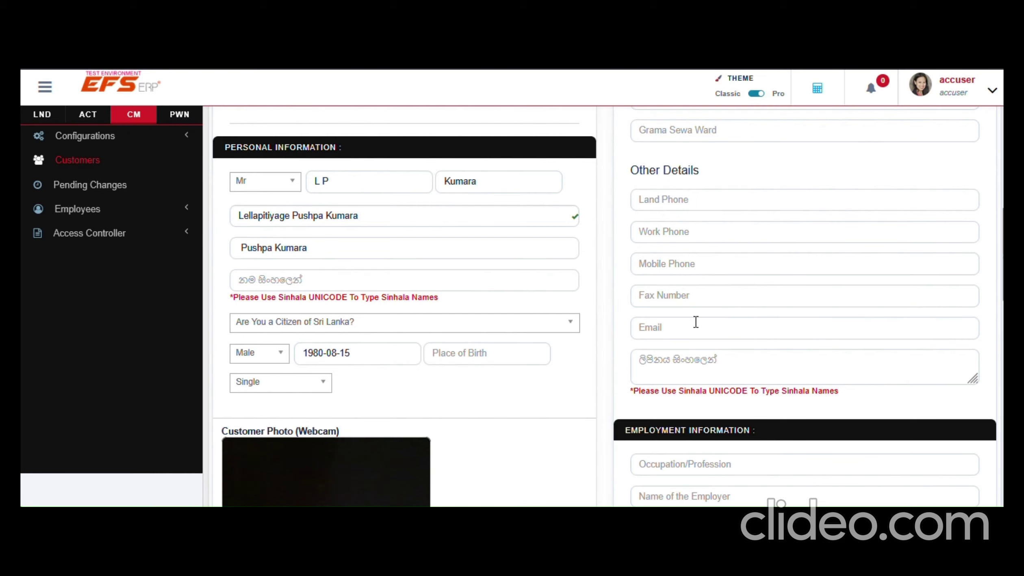
{"action": "left_click", "coordinate": [673, 265]}
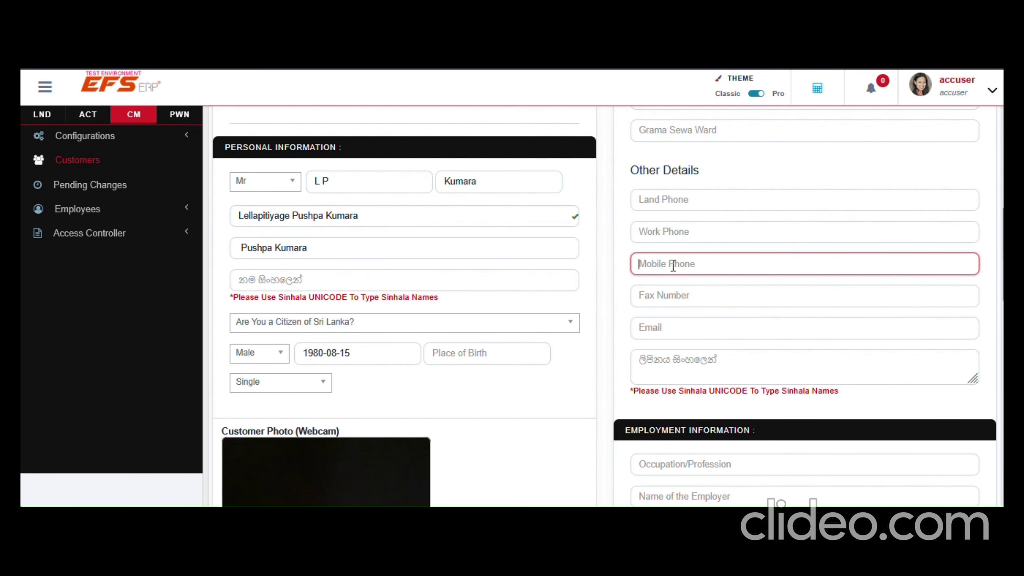
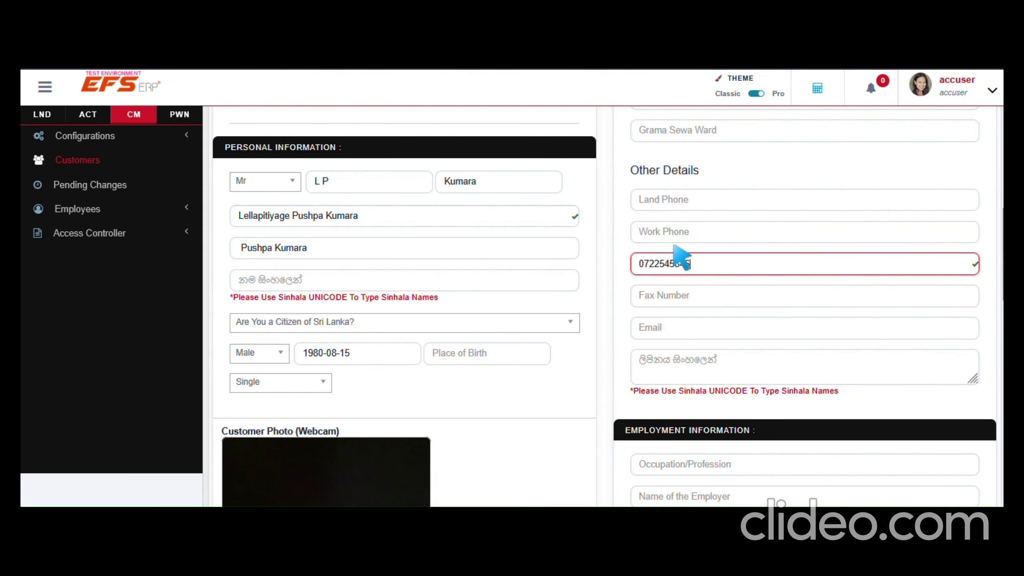
{"action": "scroll", "coordinate": [719, 309], "scroll_direction": "down", "scroll_amount": 5}
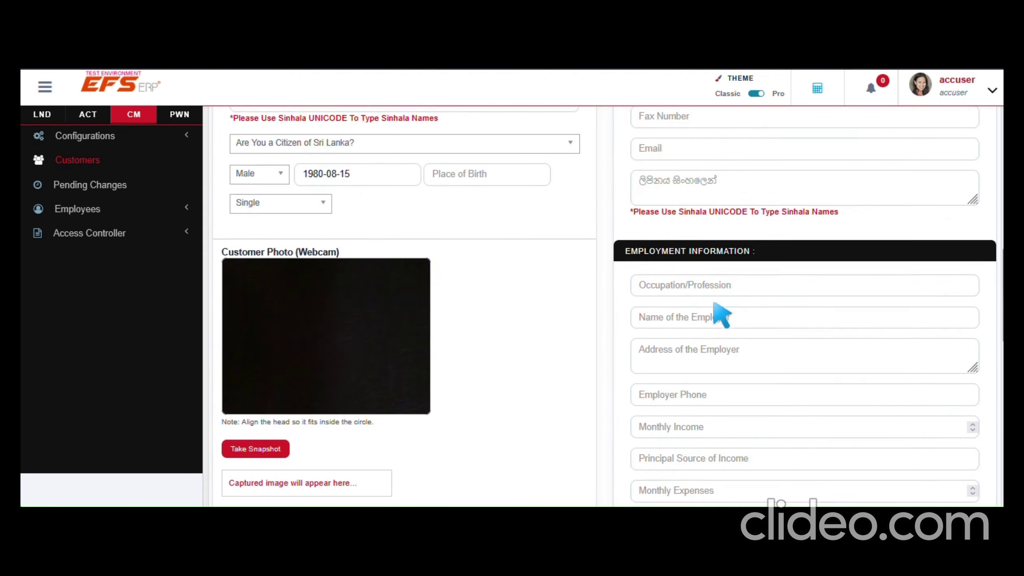
Set the occupation to Test, review the completed form, and submit the customer record
{"action": "left_click", "coordinate": [662, 254]}
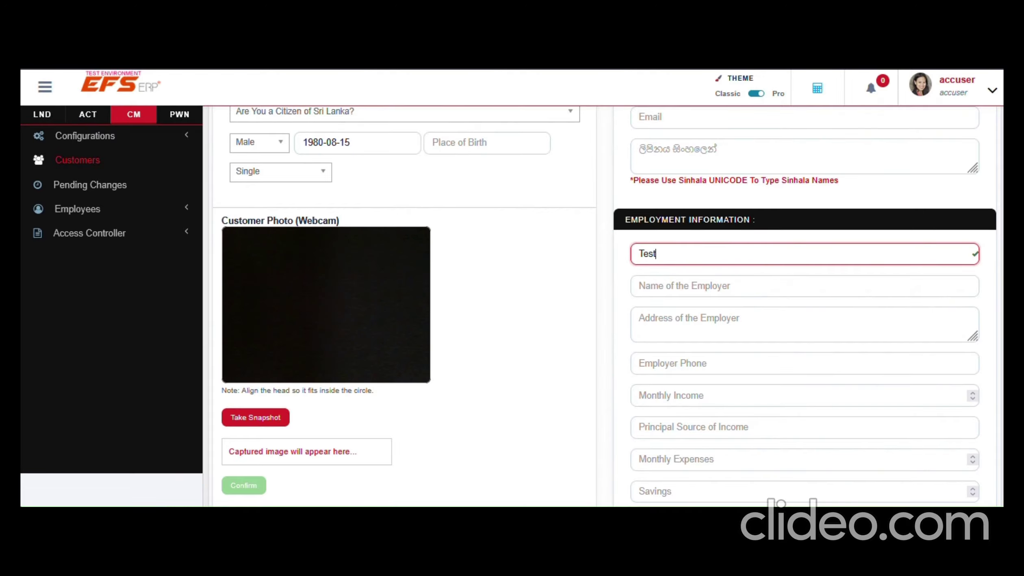
{"action": "scroll", "coordinate": [777, 277], "scroll_direction": "down", "scroll_amount": 8}
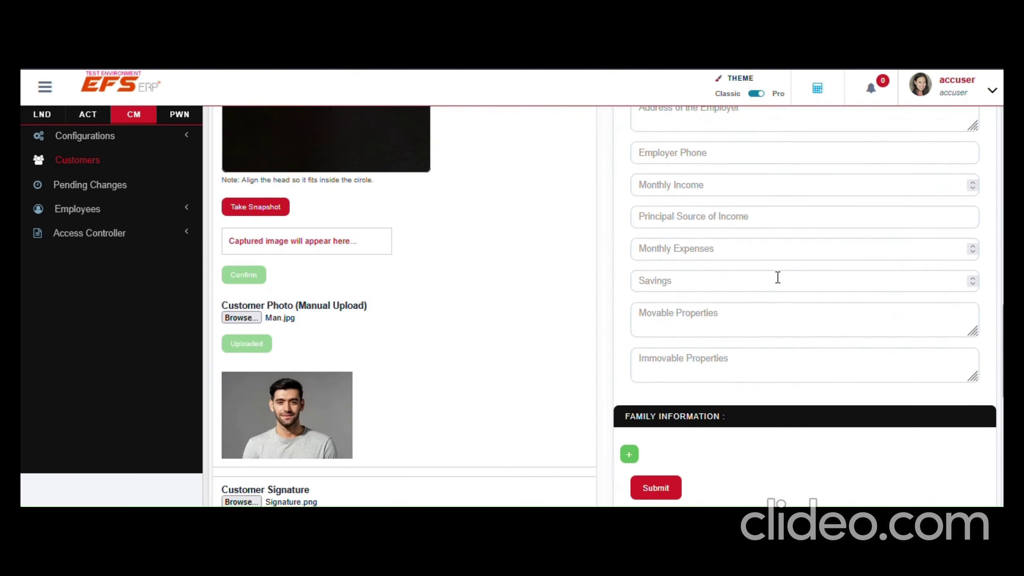
{"action": "scroll", "coordinate": [819, 314], "scroll_direction": "up", "scroll_amount": 20}
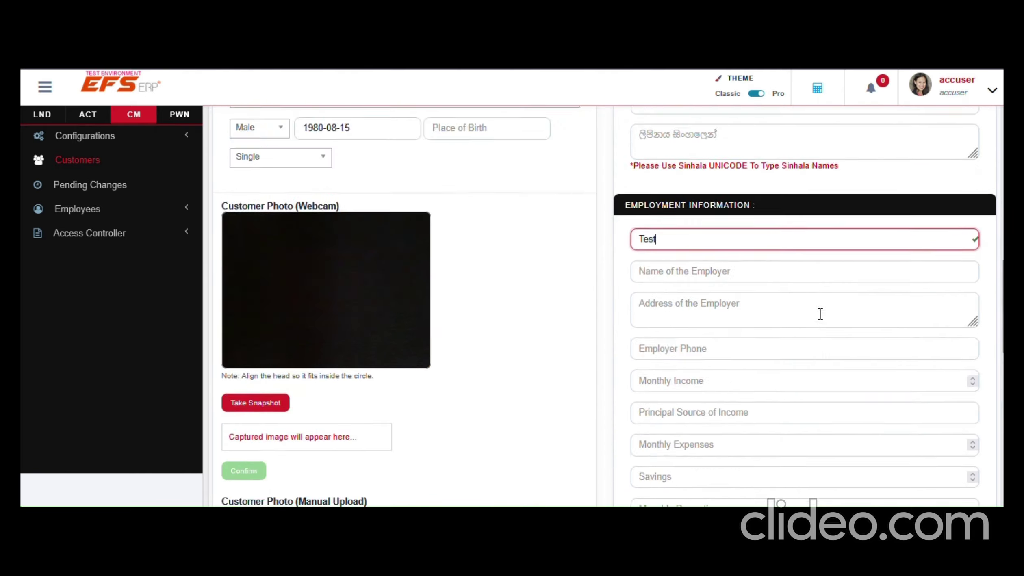
{"action": "scroll", "coordinate": [436, 308], "scroll_direction": "up", "scroll_amount": 7}
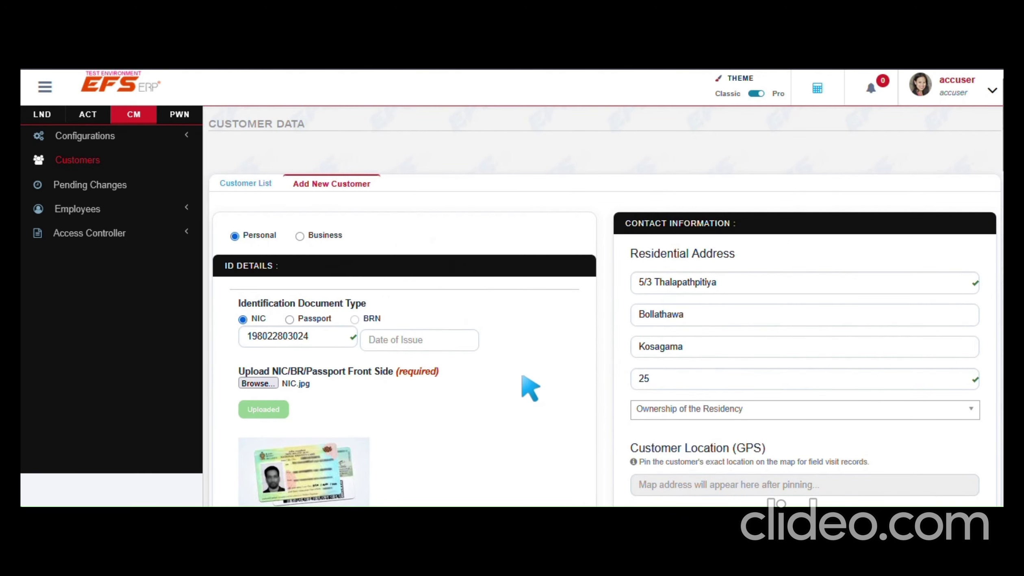
{"action": "scroll", "coordinate": [544, 389], "scroll_direction": "down", "scroll_amount": 5}
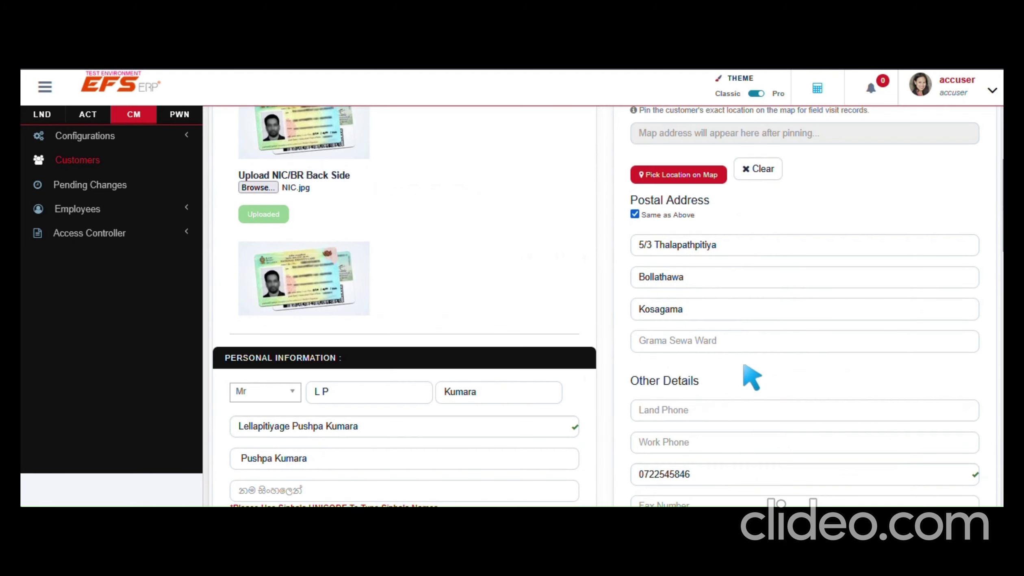
{"action": "scroll", "coordinate": [425, 315], "scroll_direction": "down", "scroll_amount": 2}
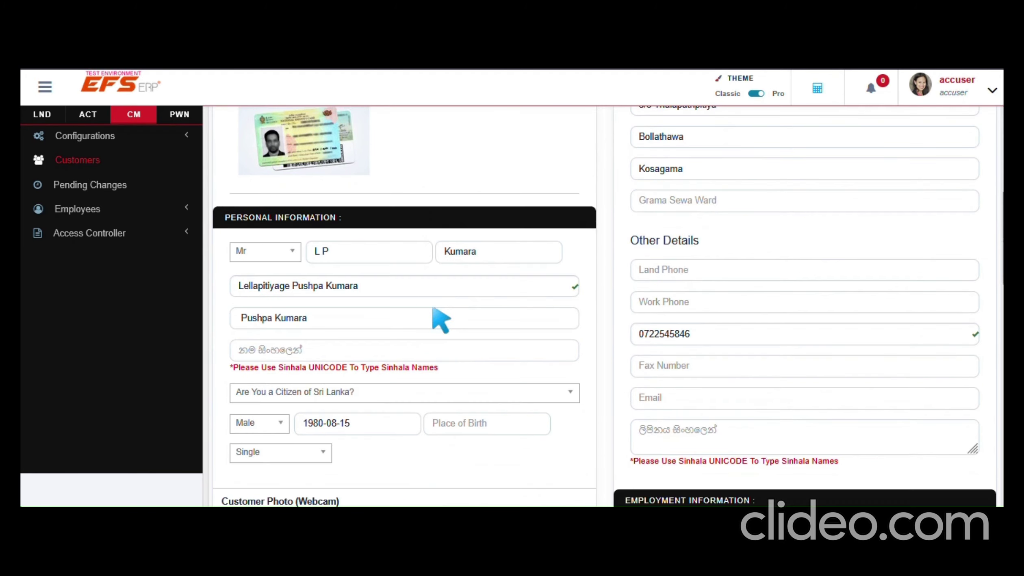
{"action": "scroll", "coordinate": [409, 327], "scroll_direction": "down", "scroll_amount": 8}
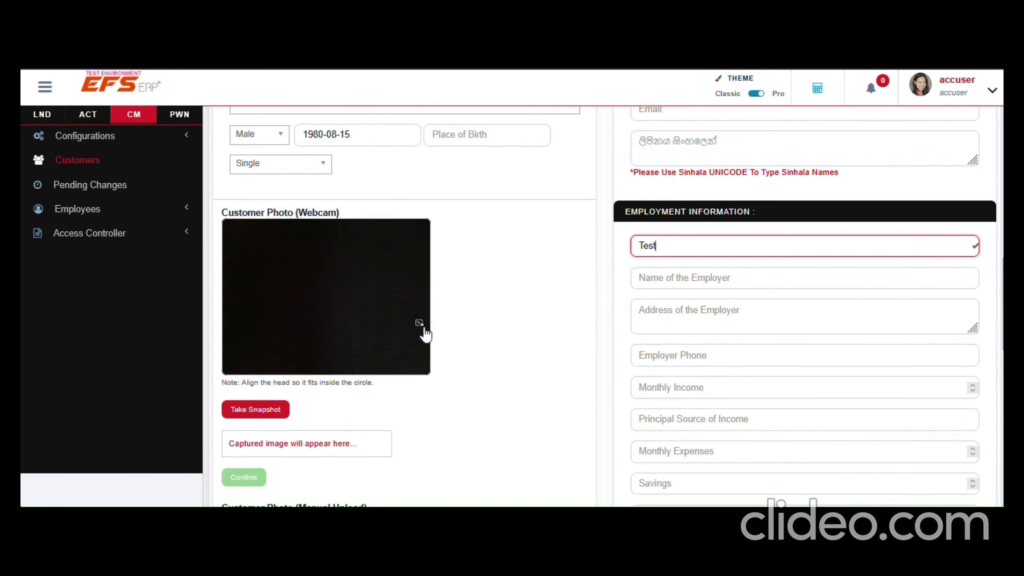
{"action": "scroll", "coordinate": [496, 331], "scroll_direction": "down", "scroll_amount": 2}
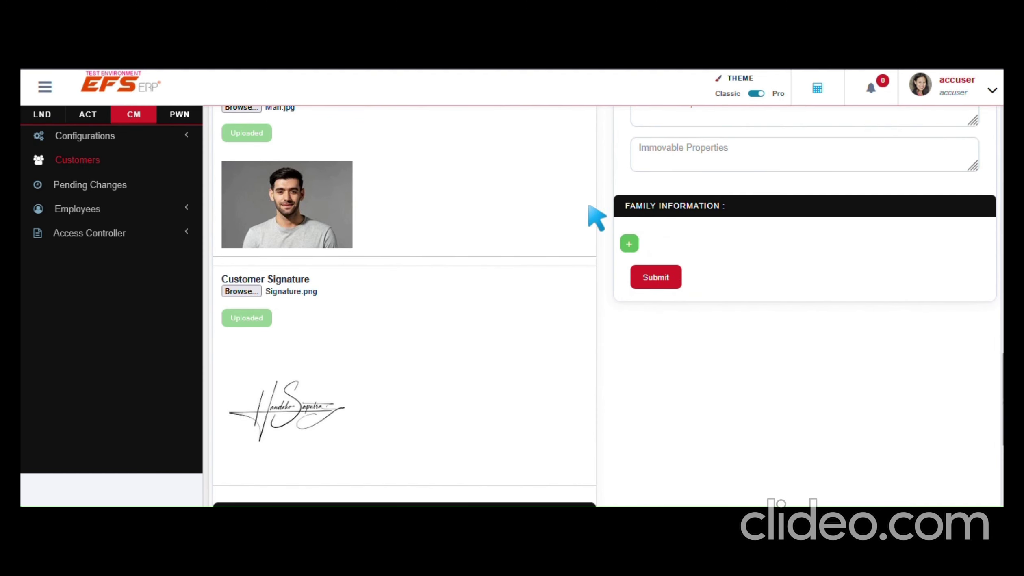
{"action": "left_click", "coordinate": [653, 278]}
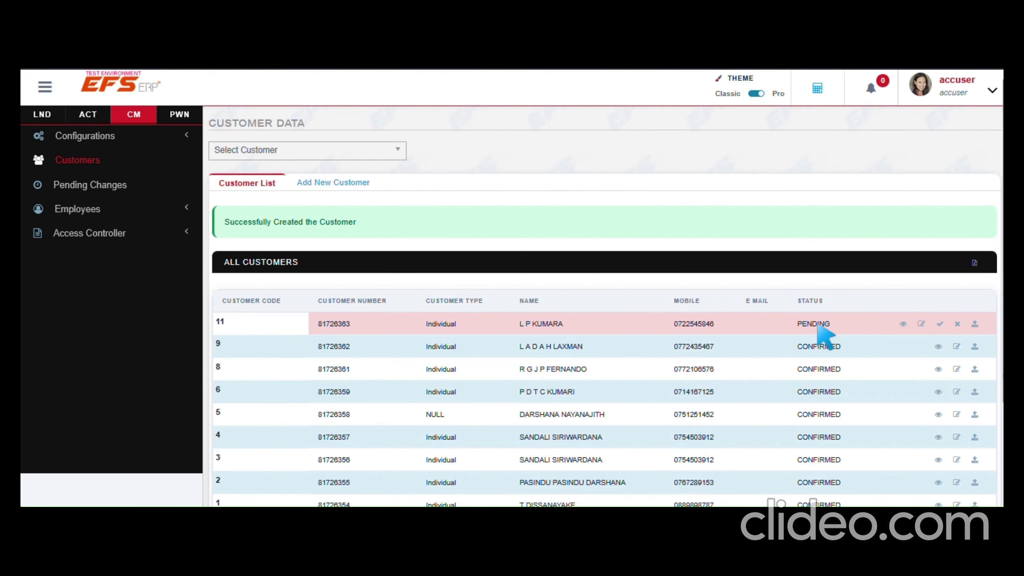
Open the new Pending customer with code 11 from the Customer List for review
{"action": "double_click", "coordinate": [920, 327]}
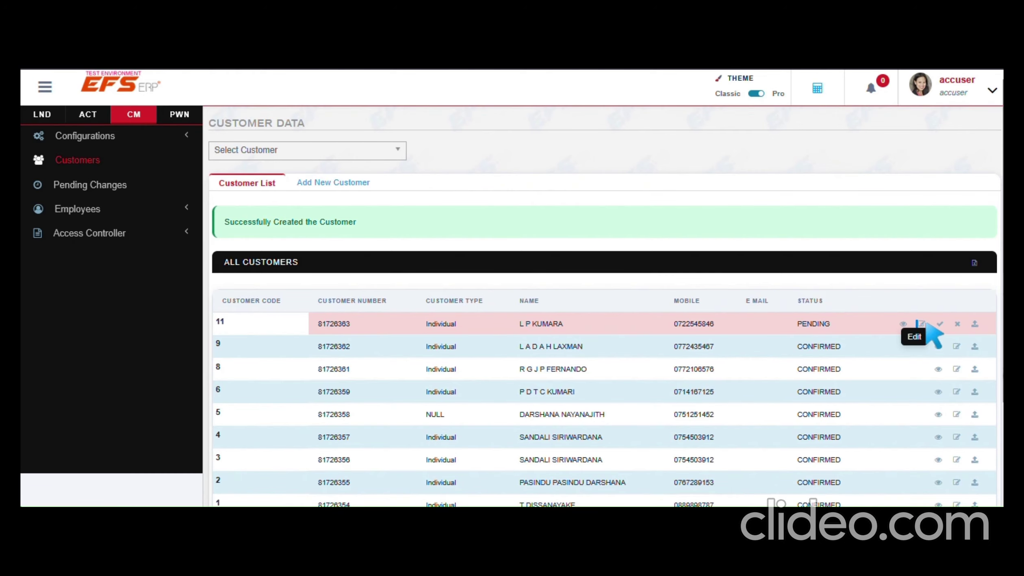
{"action": "left_click", "coordinate": [925, 323]}
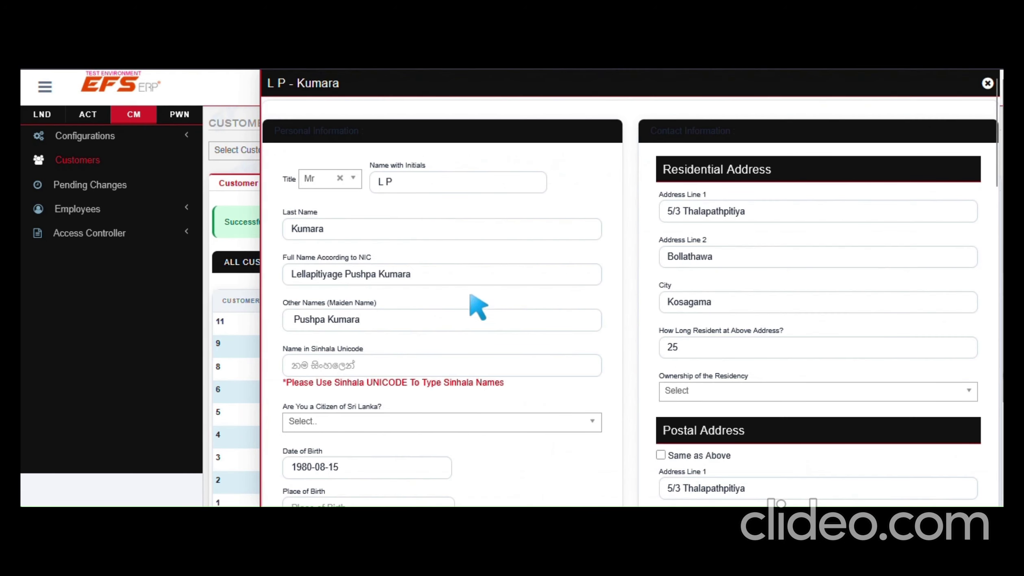
{"action": "scroll", "coordinate": [476, 304], "scroll_direction": "down", "scroll_amount": 1}
{"action": "scroll", "coordinate": [476, 303], "scroll_direction": "down", "scroll_amount": 10}
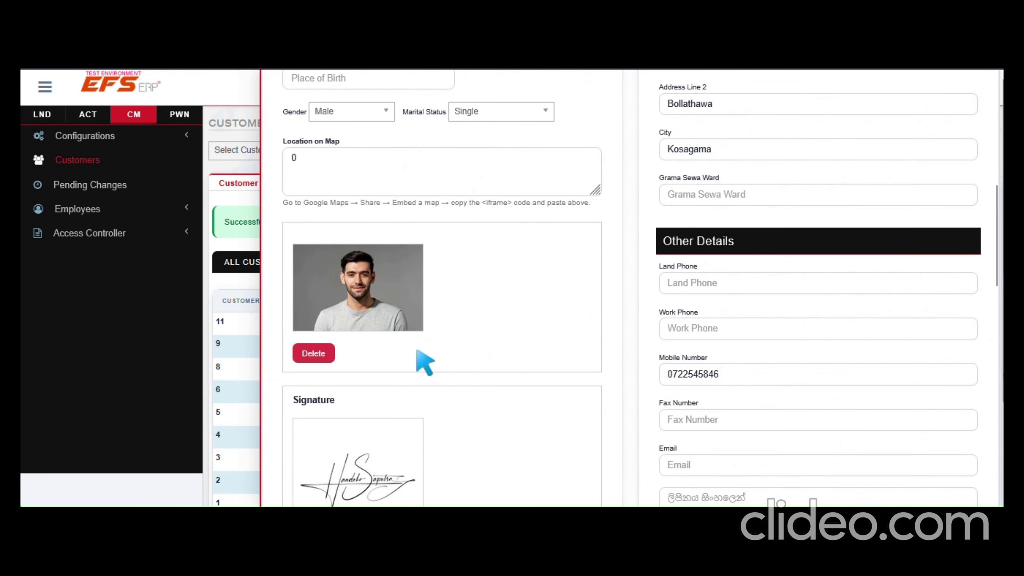
{"action": "scroll", "coordinate": [418, 359], "scroll_direction": "up", "scroll_amount": 5}
{"action": "scroll", "coordinate": [520, 376], "scroll_direction": "up", "scroll_amount": 6}
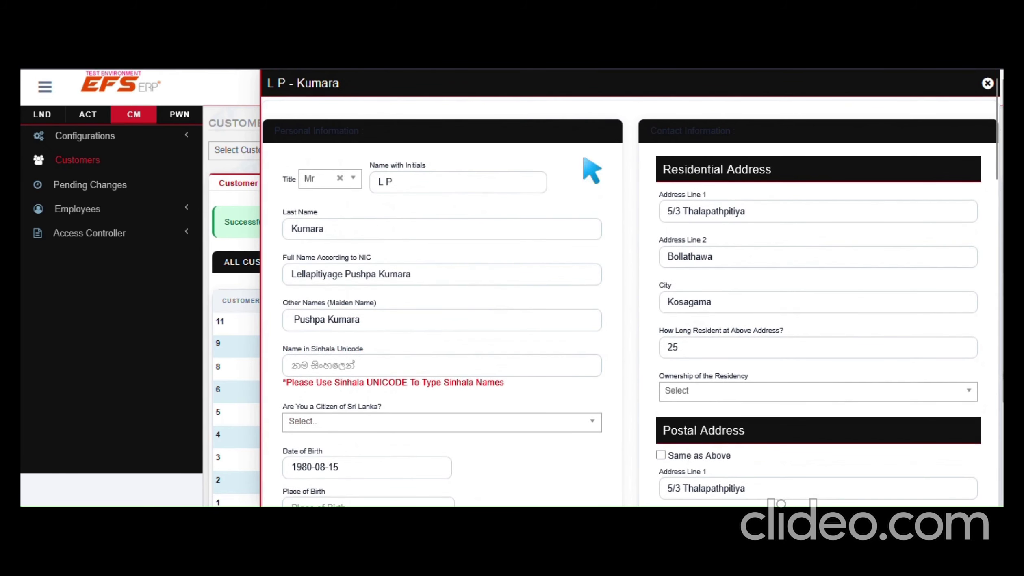
{"action": "left_click", "coordinate": [987, 84]}
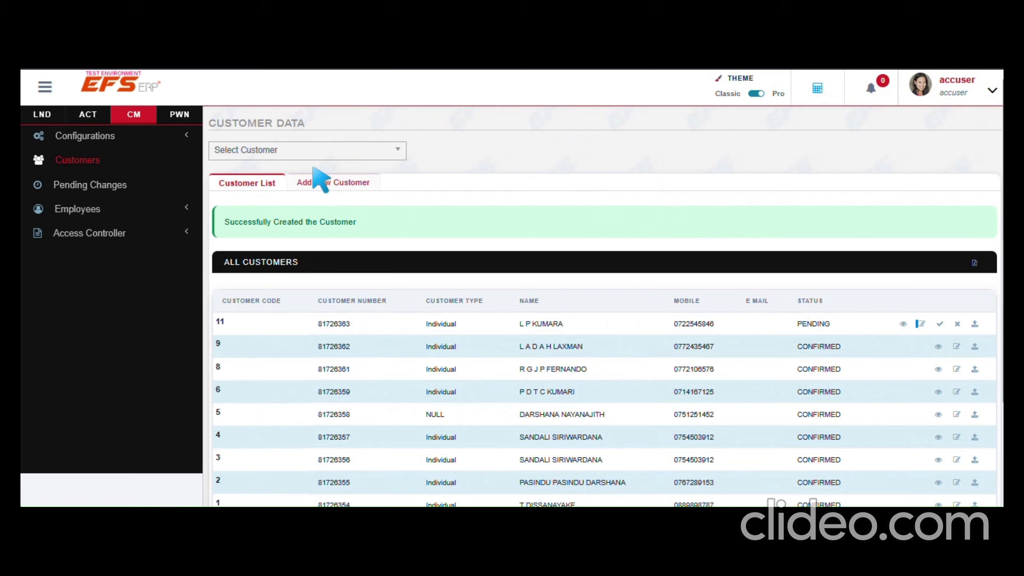